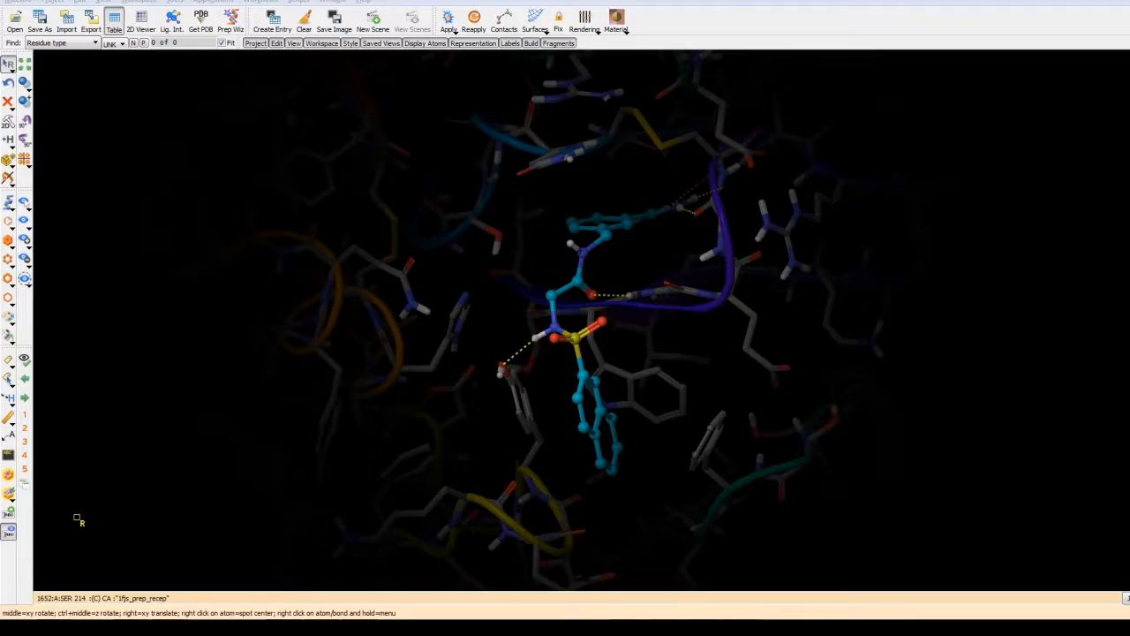
Add the workspace caption "Factor Xa Binding Site" and place it above the structure, away from the ligand.
left_click(8, 512)
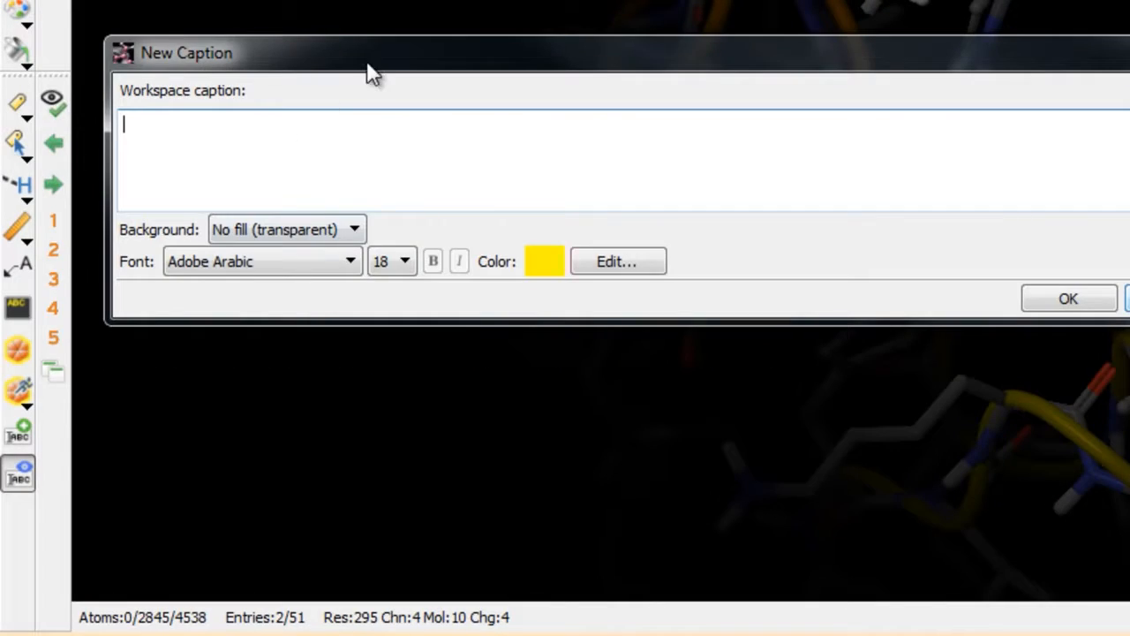
type("Factor Xa Binding Site")
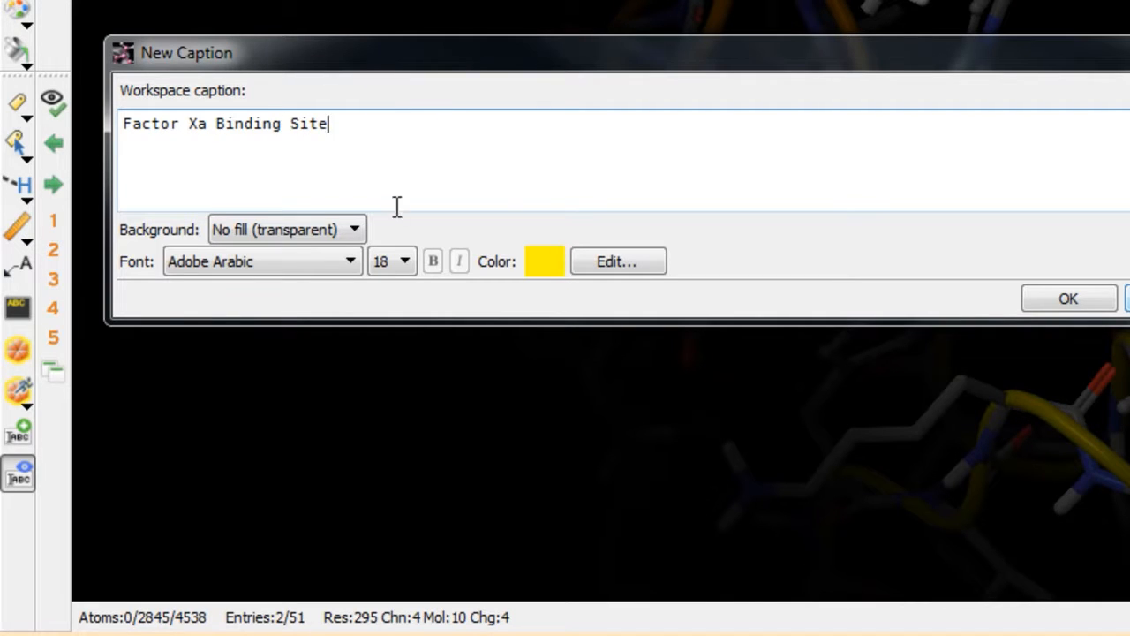
left_click(1060, 303)
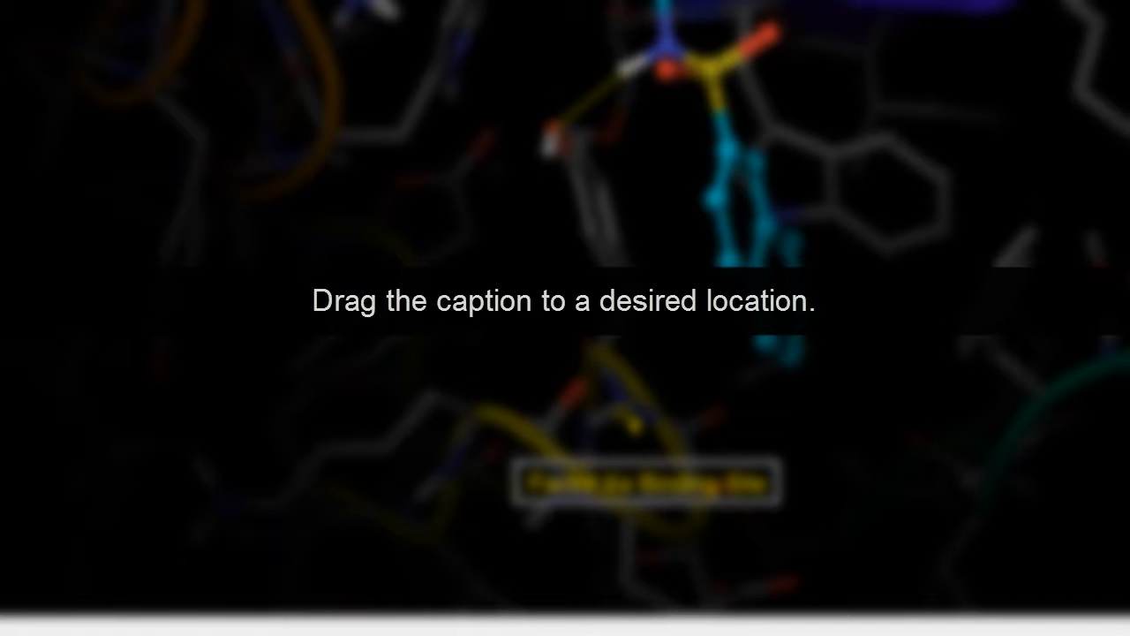
left_click_drag(675, 486, 540, 128)
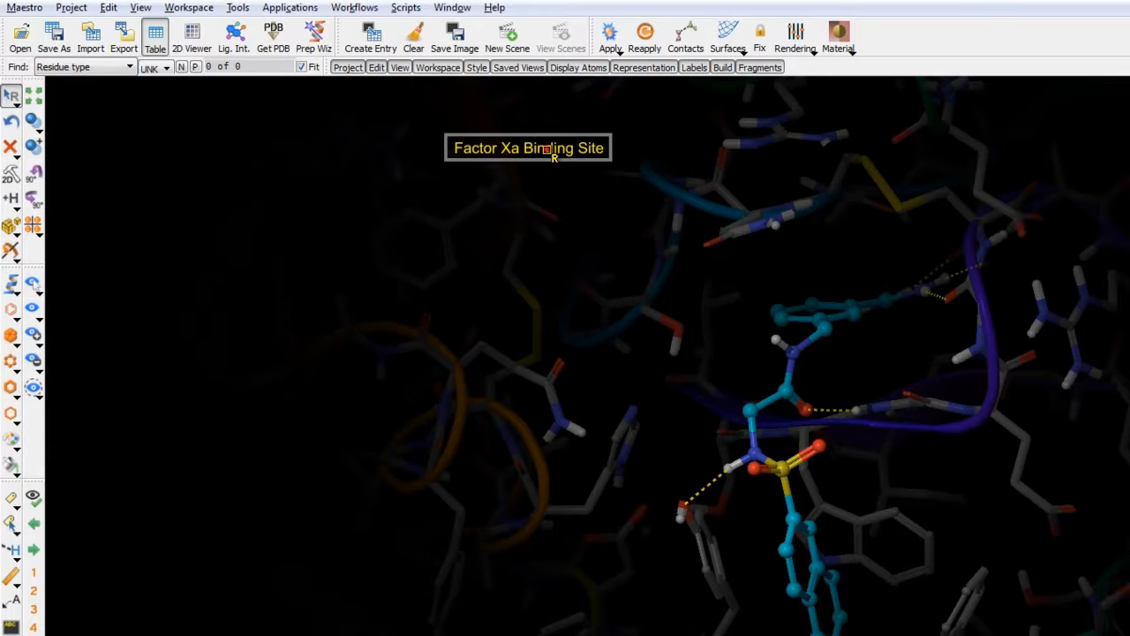
Increase the "Factor Xa Binding Site" caption's font size to 36 and reposition it near the upper edge of the workspace.
double_click(543, 152)
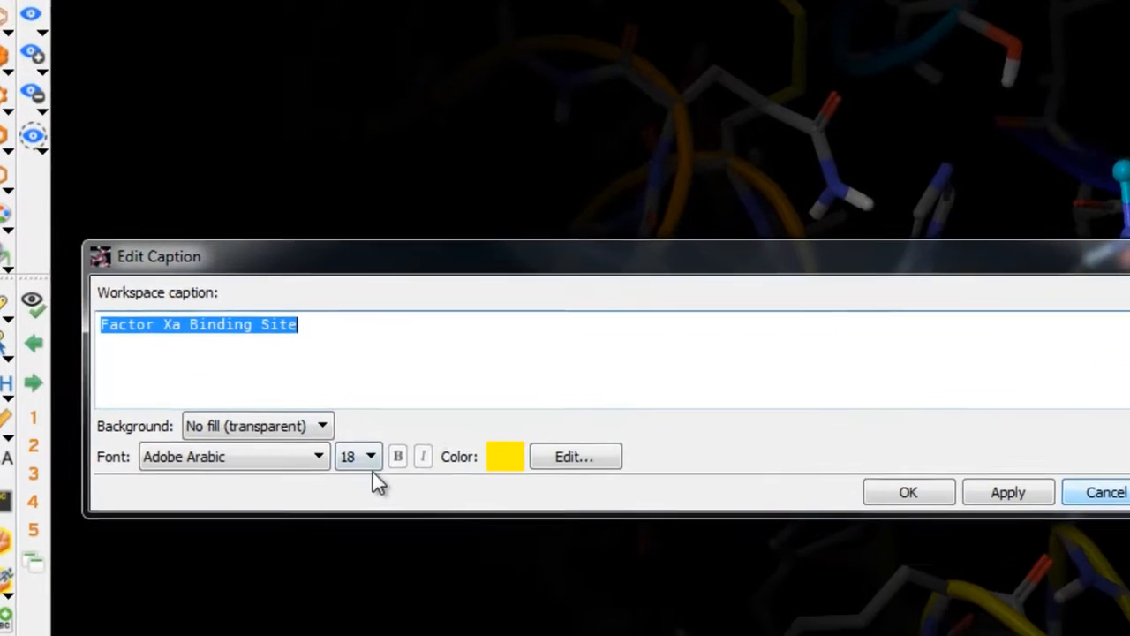
left_click(245, 598)
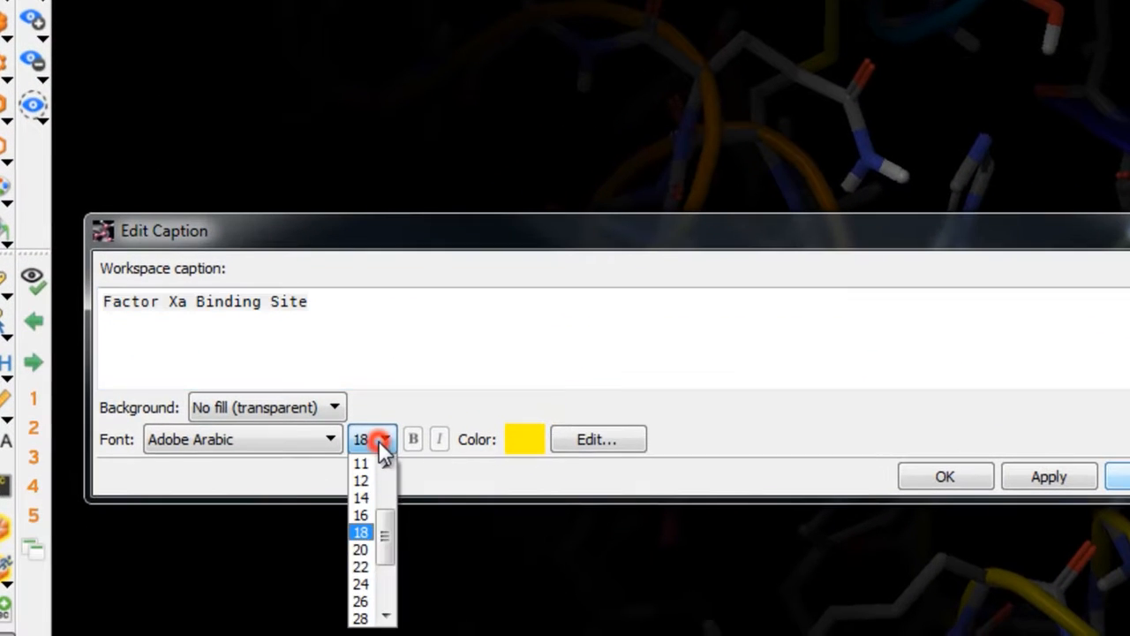
scroll(371, 574, "down", 2)
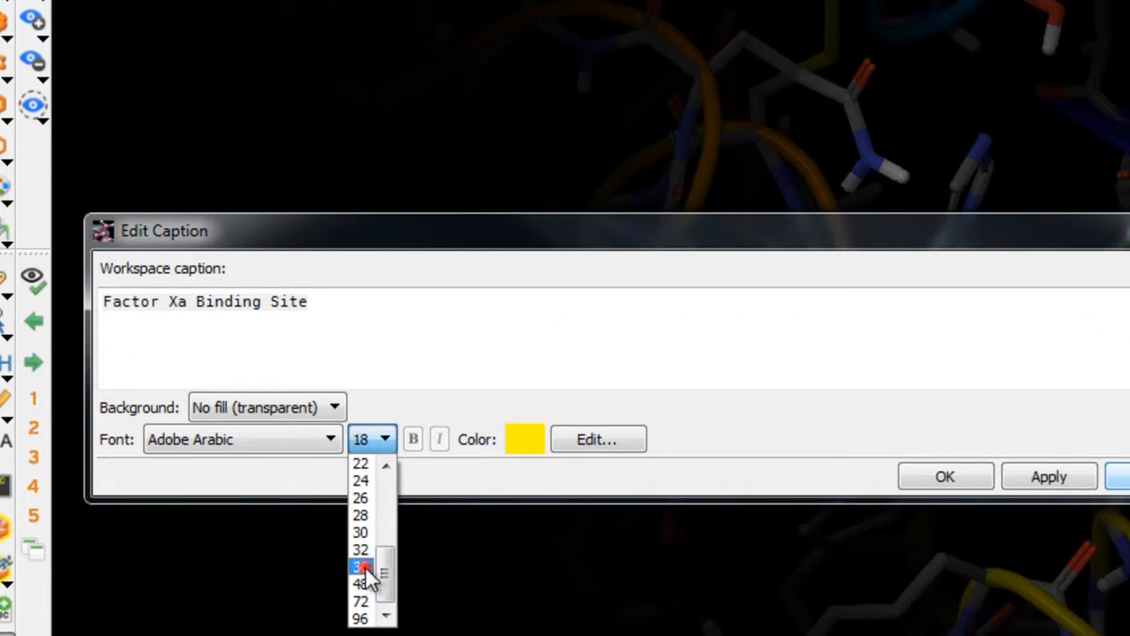
left_click(364, 566)
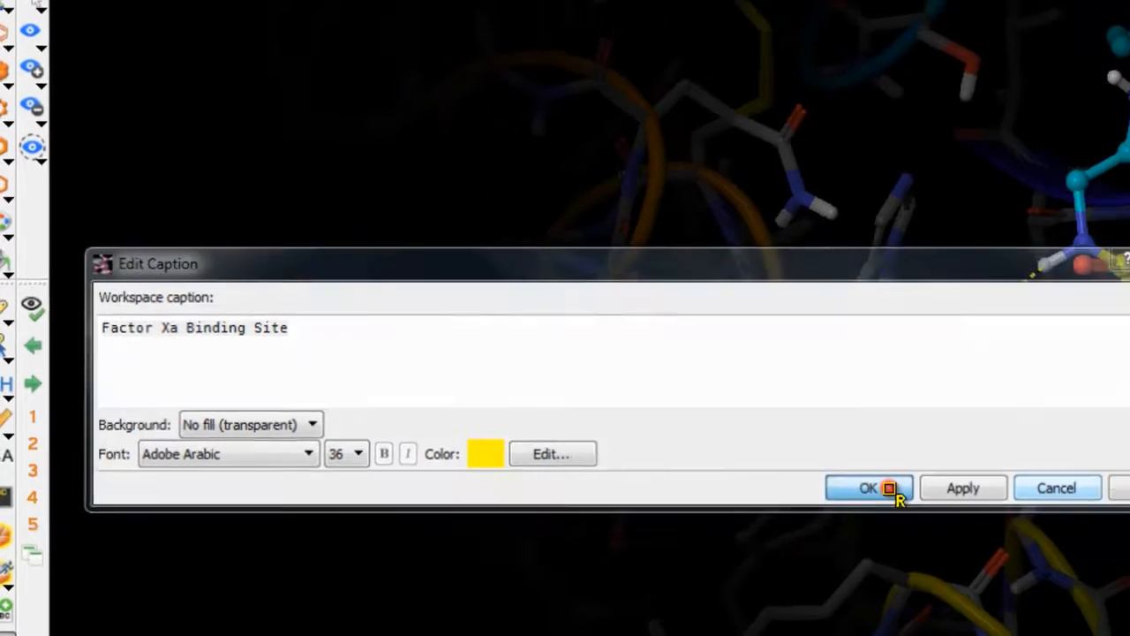
left_click(954, 476)
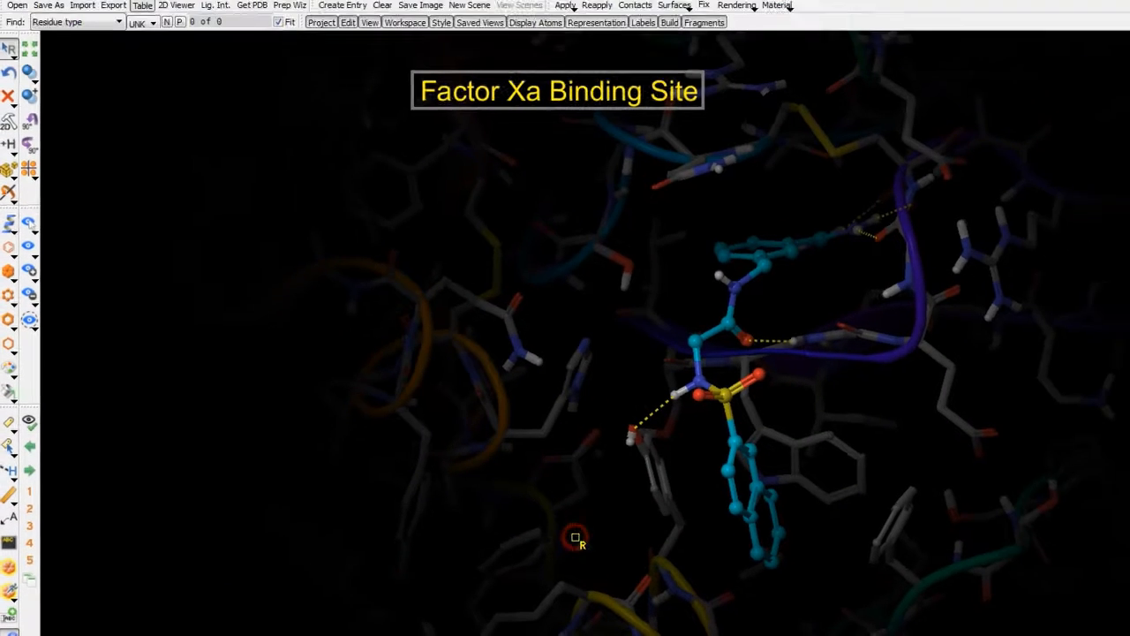
left_click_drag(518, 126, 474, 116)
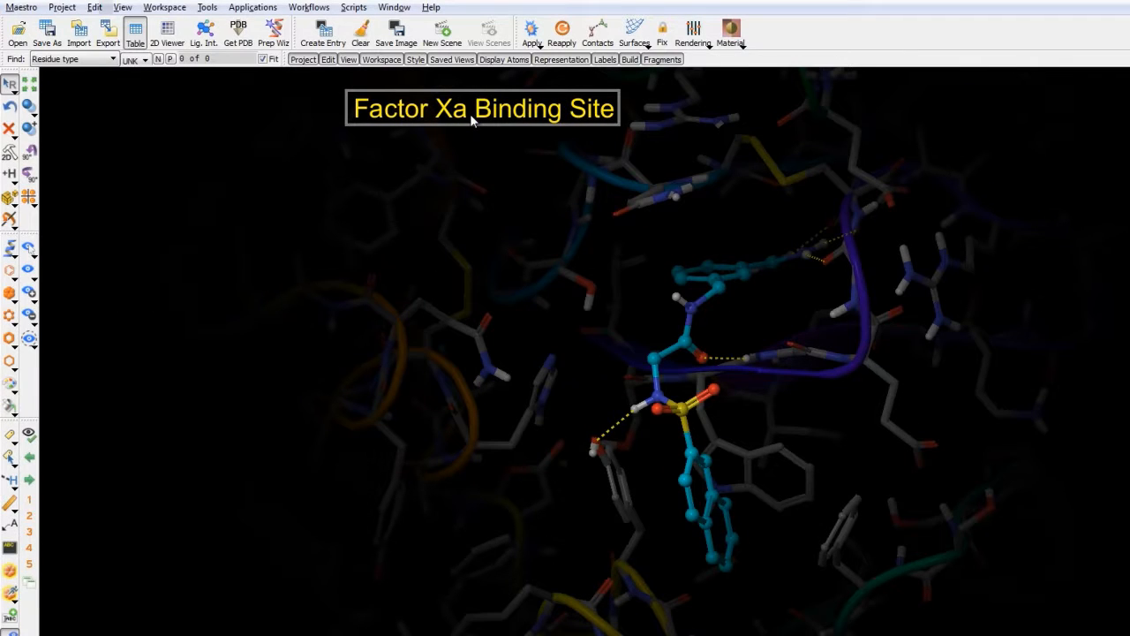
Try to delete the workspace captions.
left_click(60, 104)
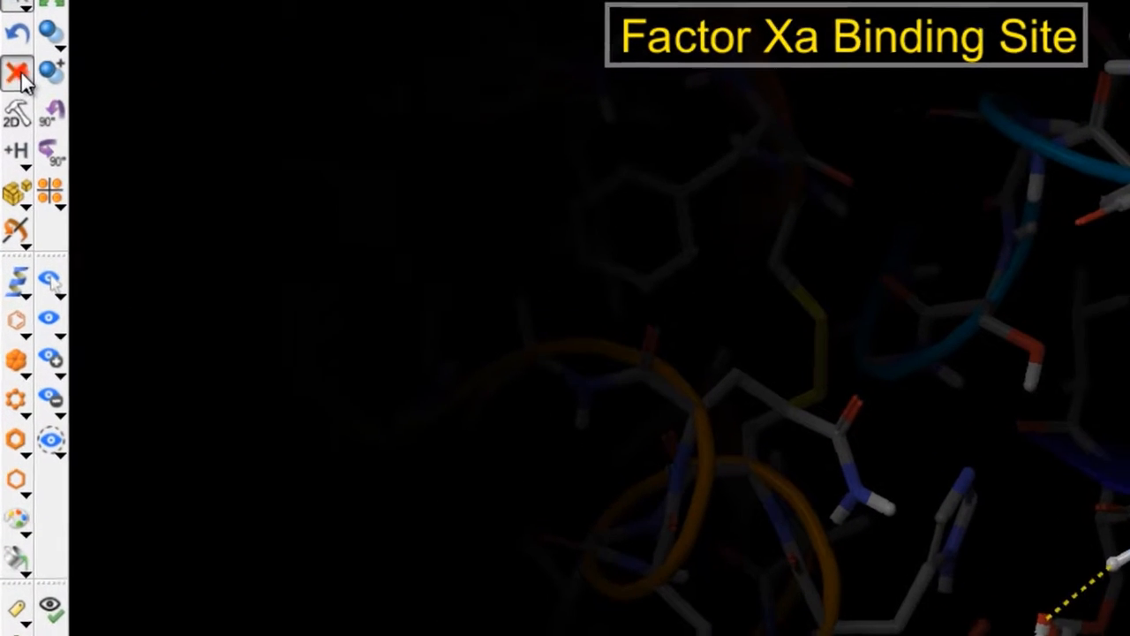
left_click(12, 116)
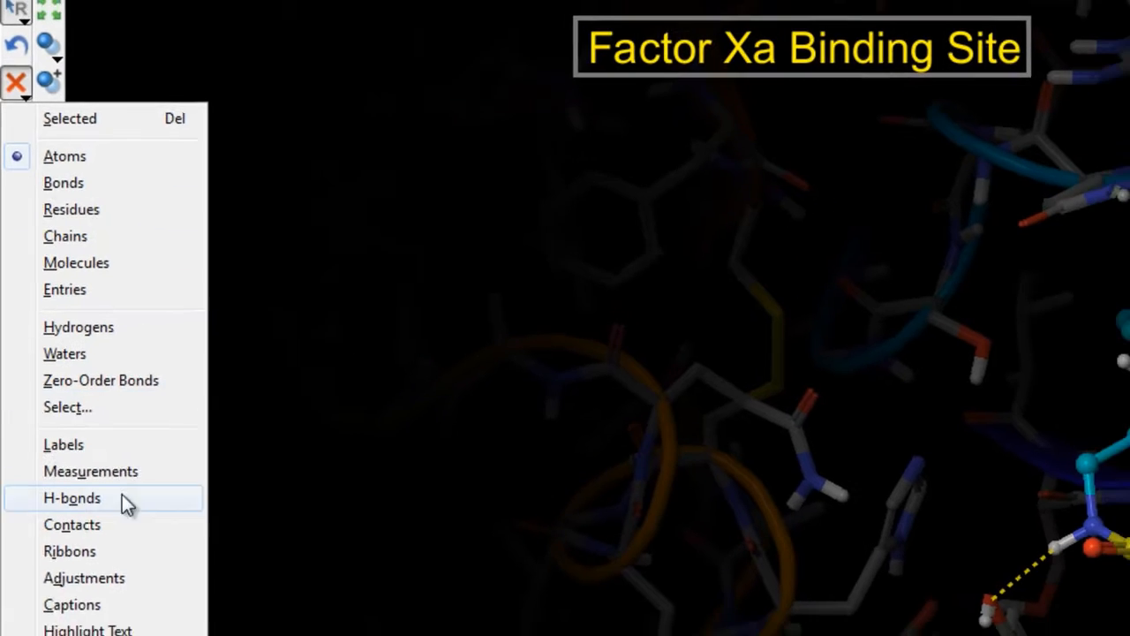
left_click(147, 590)
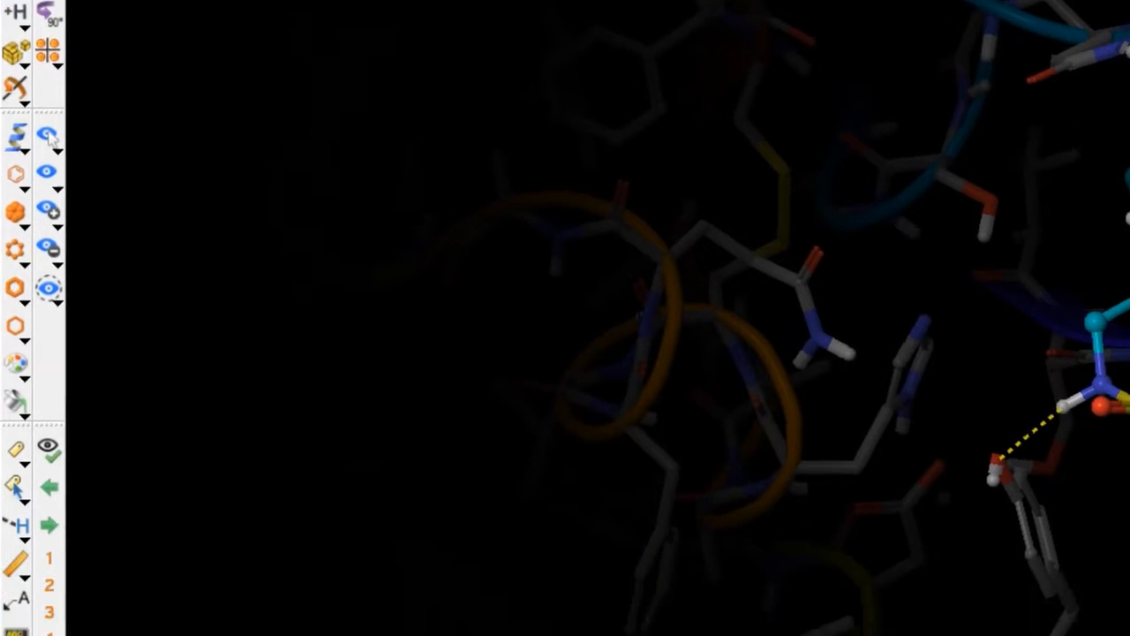
Create a highlight named Ligand with the Contrast method and pick the ligand molecule as its highlighted residue.
left_click(26, 495)
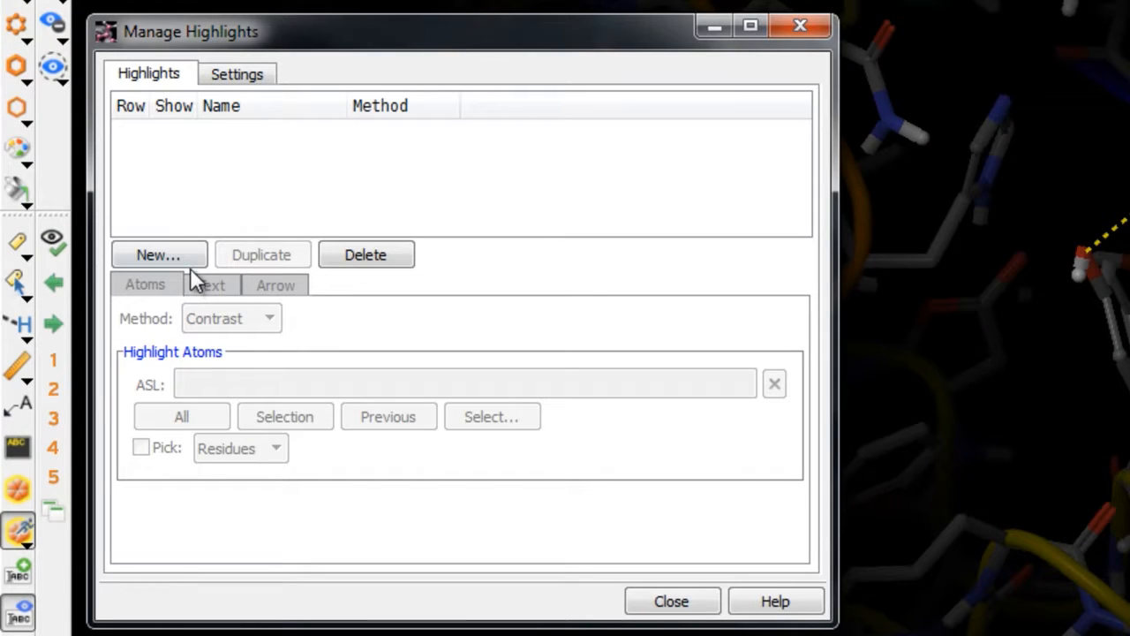
left_click(190, 262)
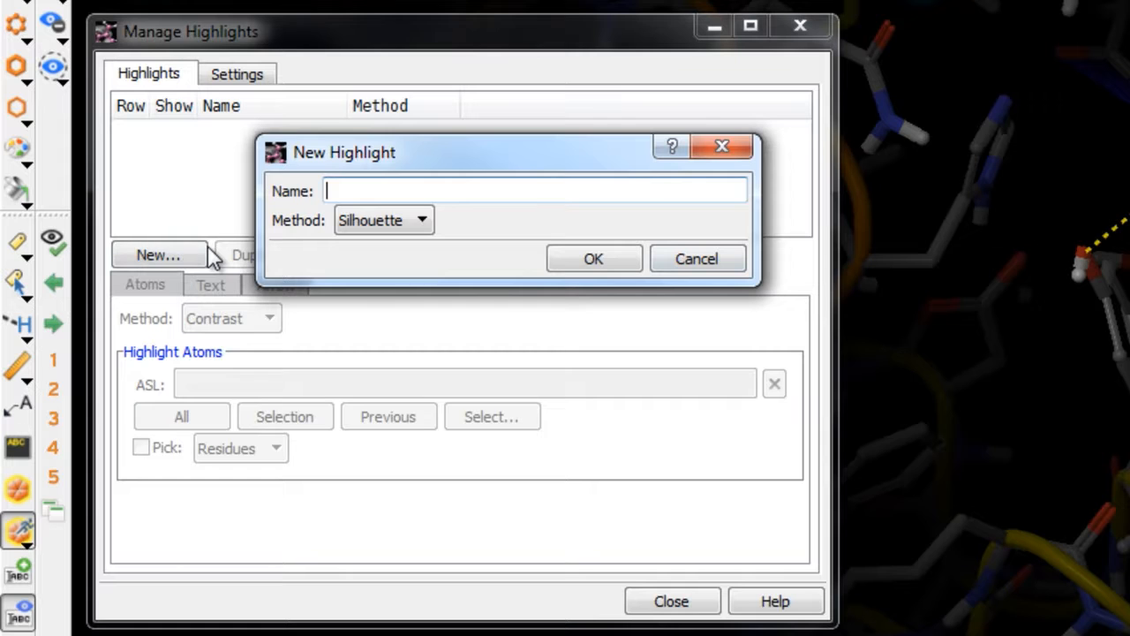
type("Ligand")
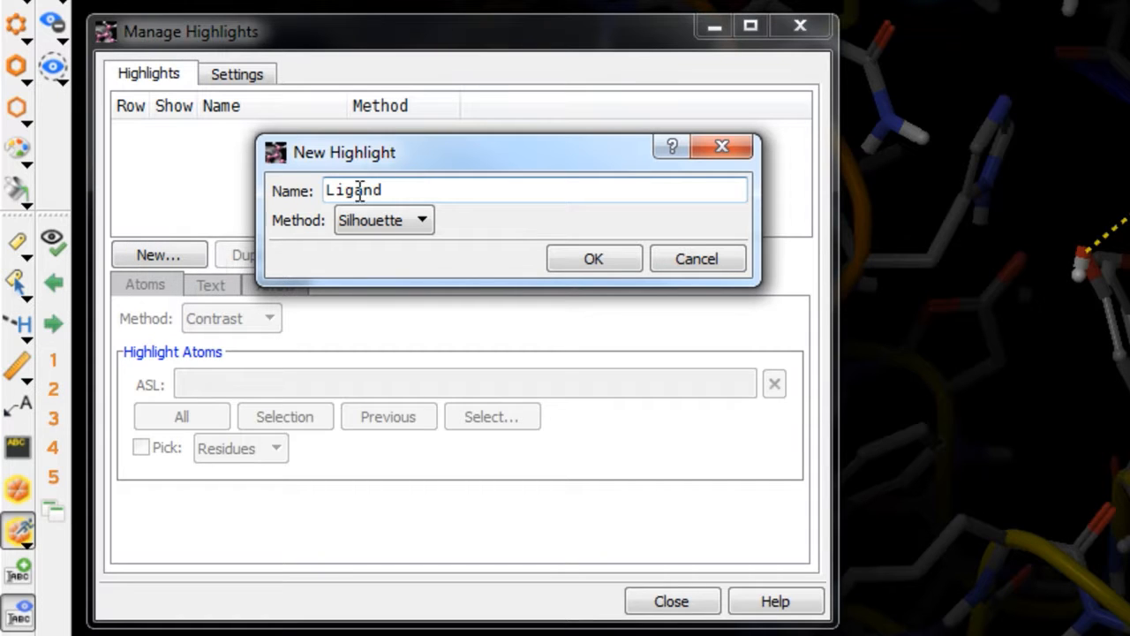
left_click(378, 220)
left_click(385, 262)
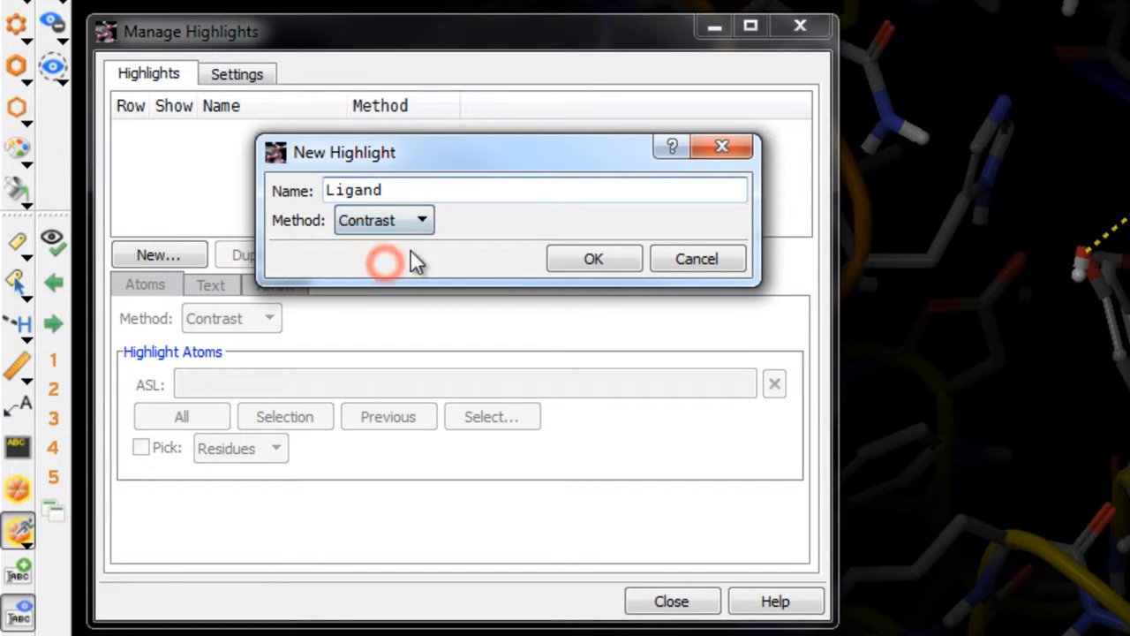
left_click(573, 260)
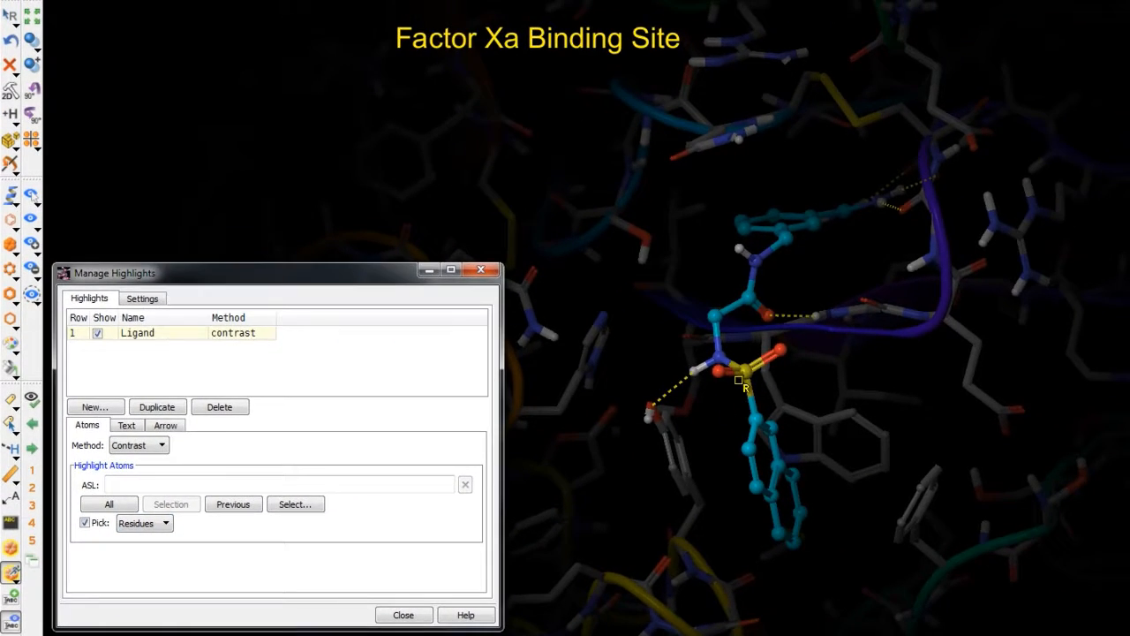
left_click(745, 373)
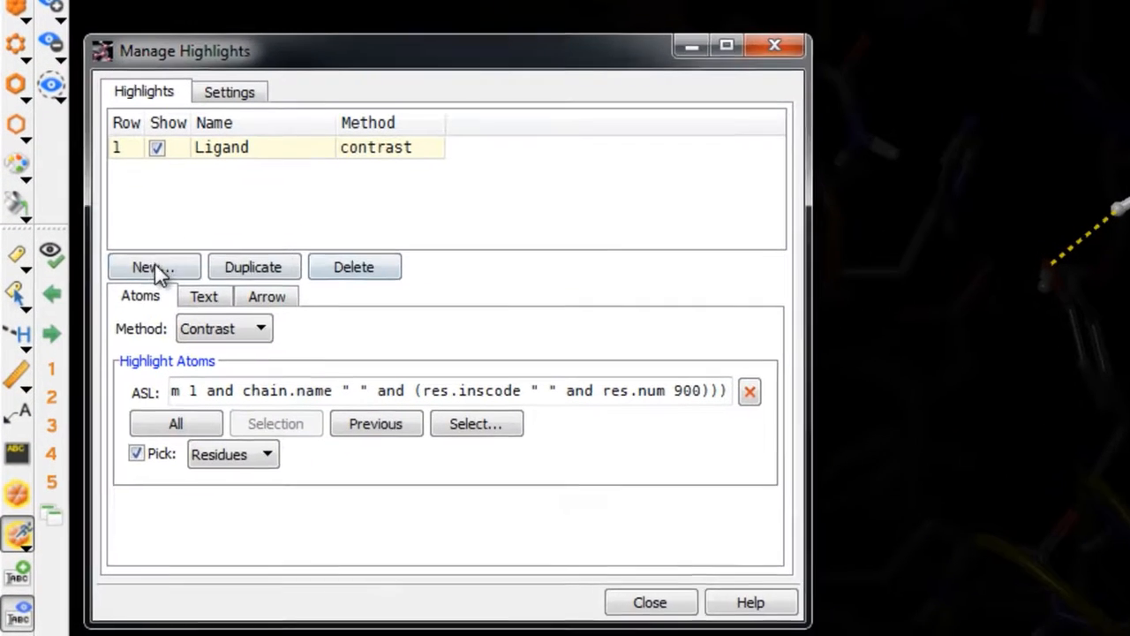
Create a second highlight named Key Residues using the Contrast method.
left_click(107, 380)
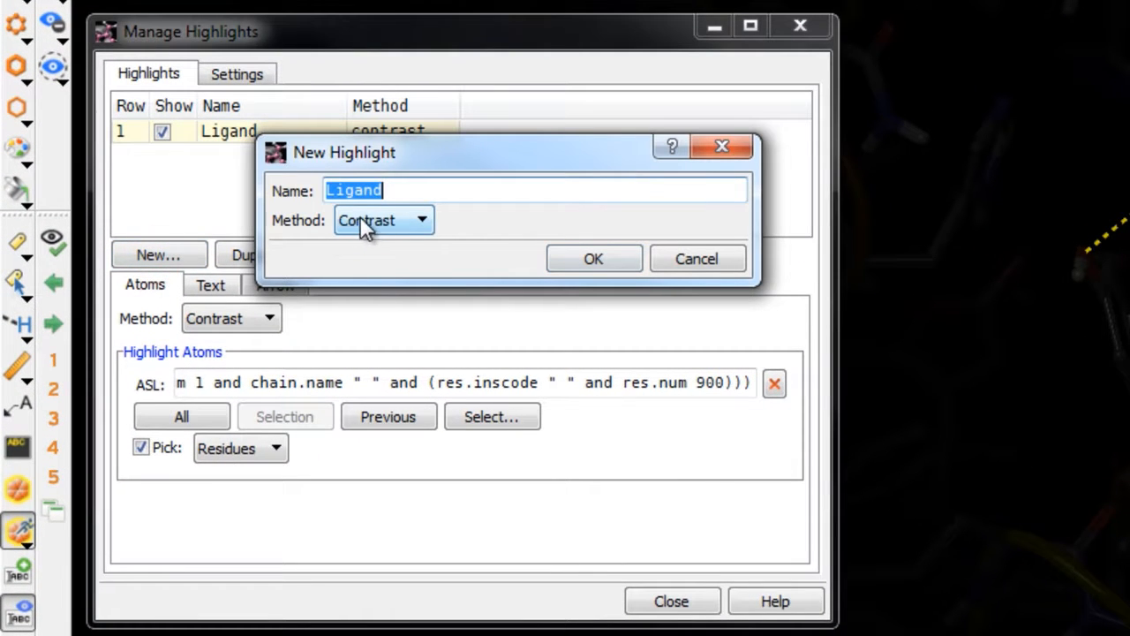
type("Key ")
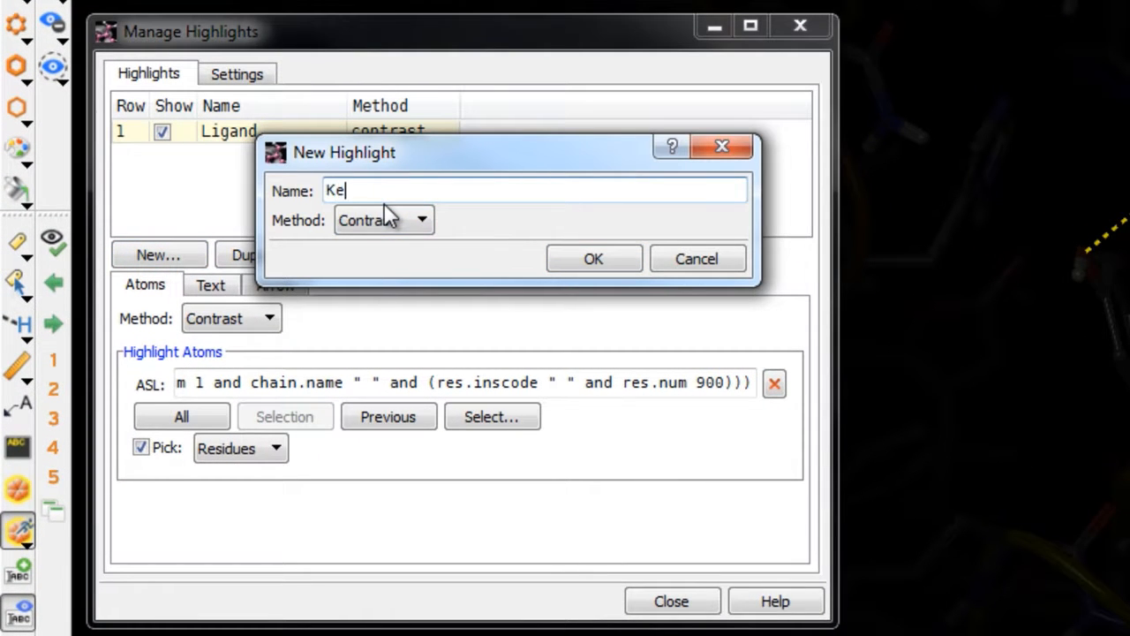
type("Residues")
left_click(586, 261)
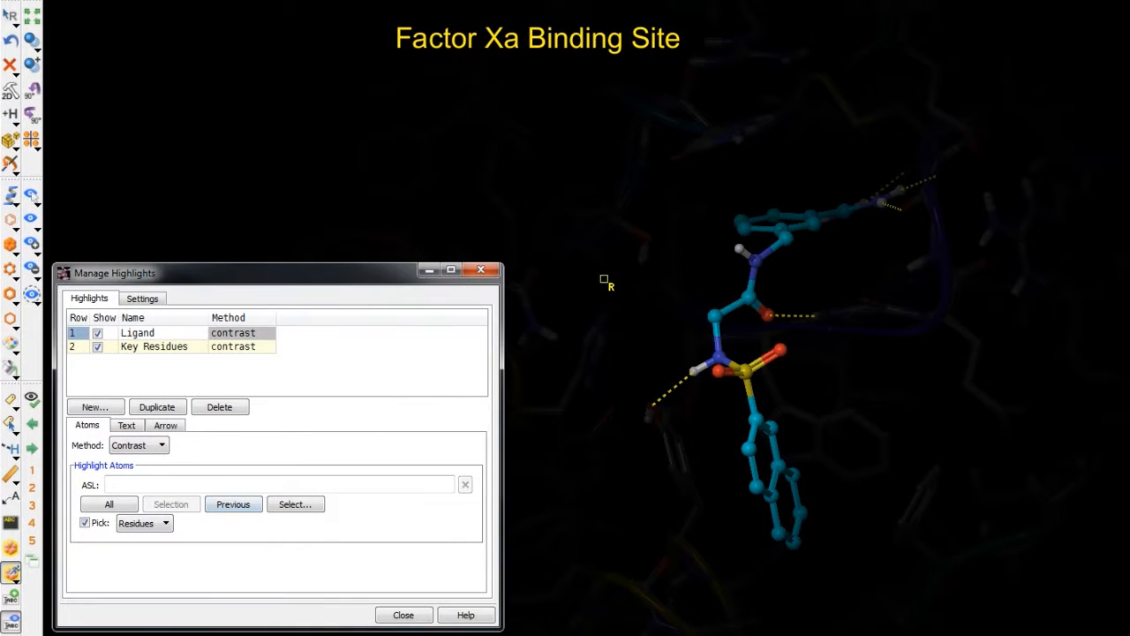
Add six residues around the ligand to the Key Residues highlight, including the imidazole, phenol, indole and phenyl side chains.
left_click(649, 245)
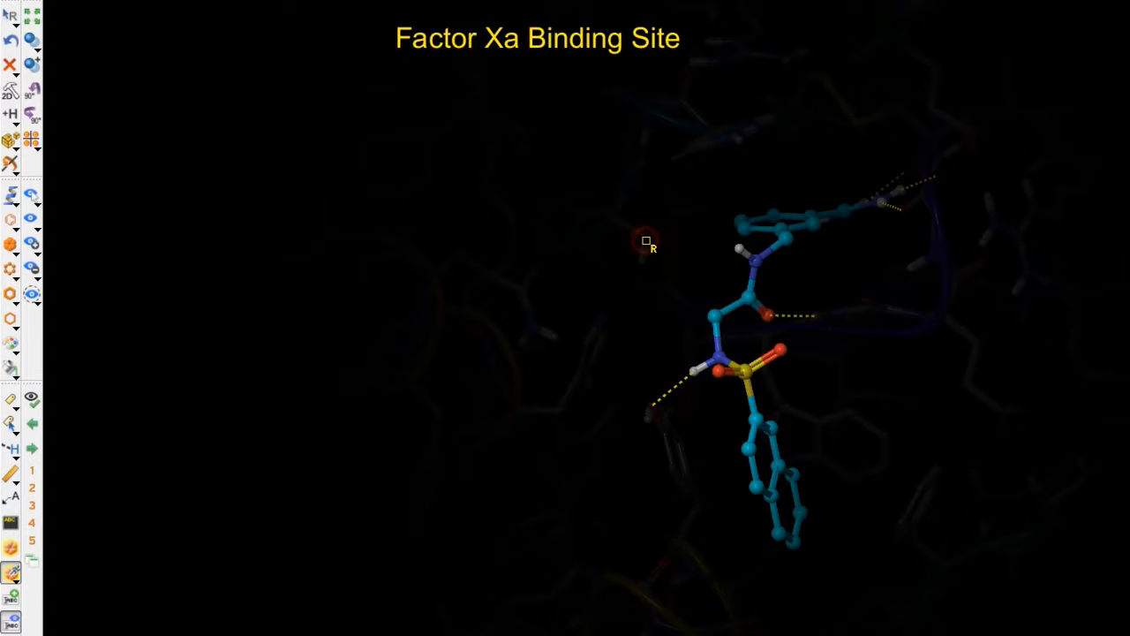
left_click(588, 340)
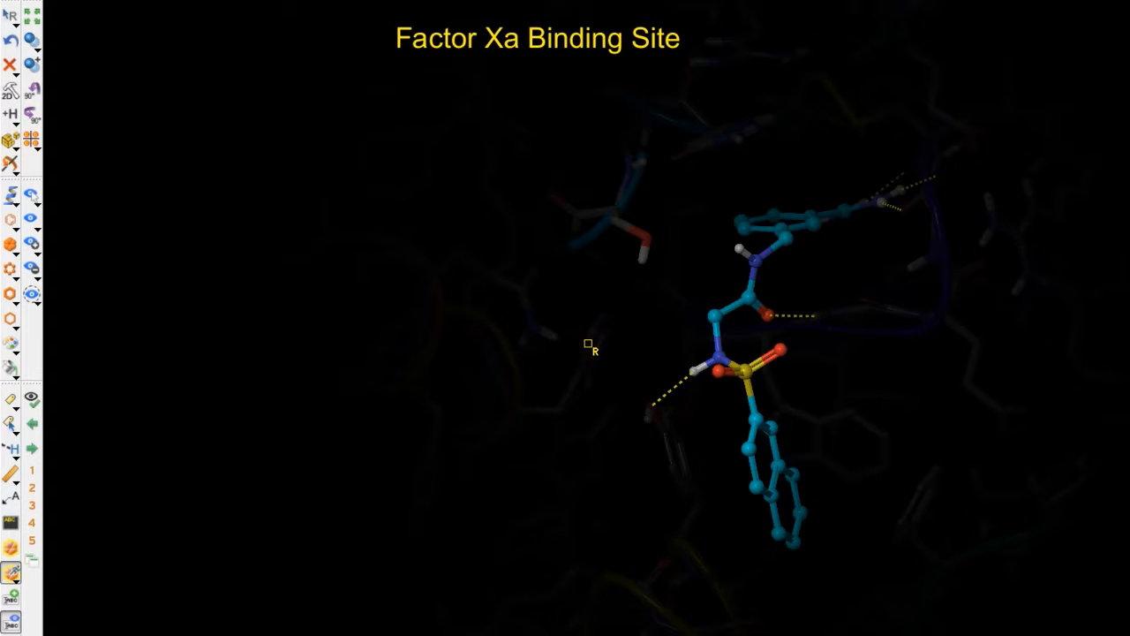
left_click(594, 437)
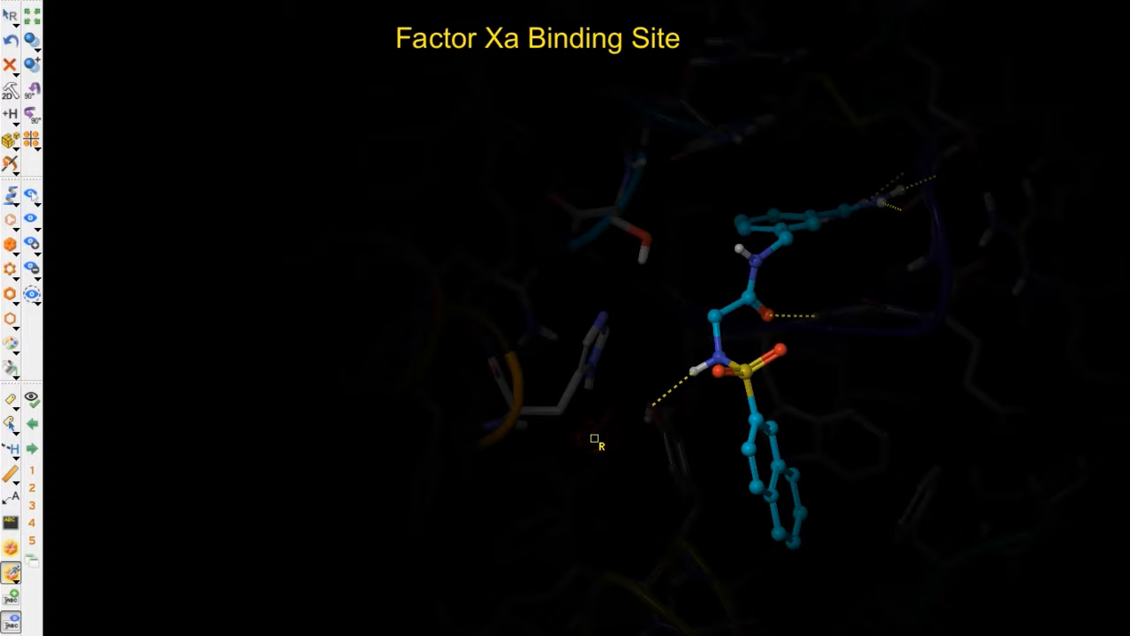
left_click(673, 467)
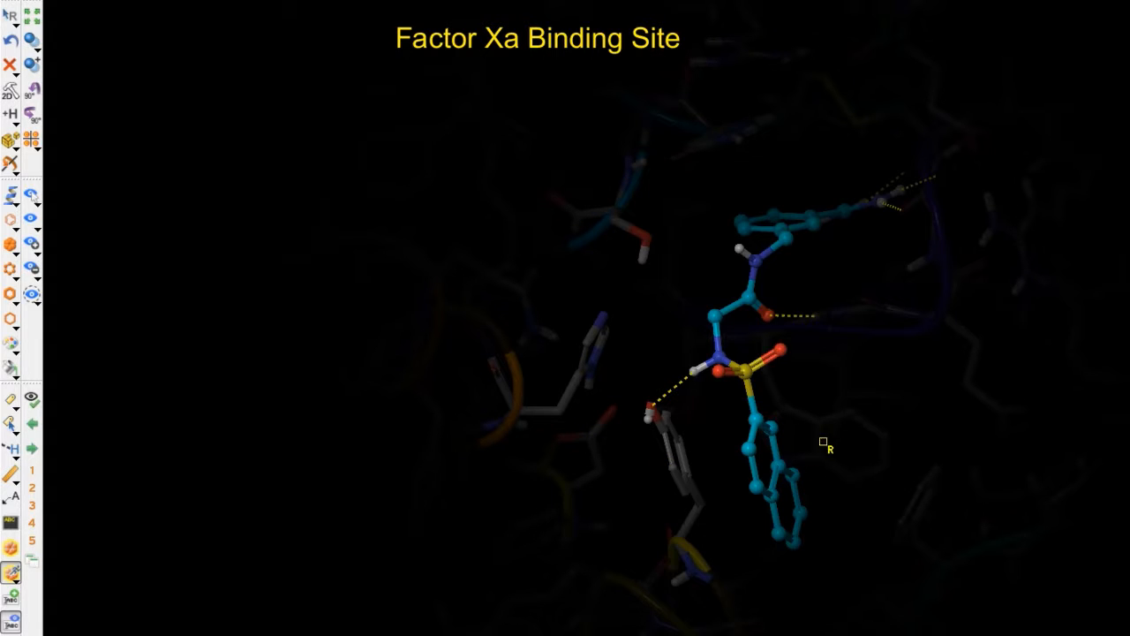
left_click(818, 422)
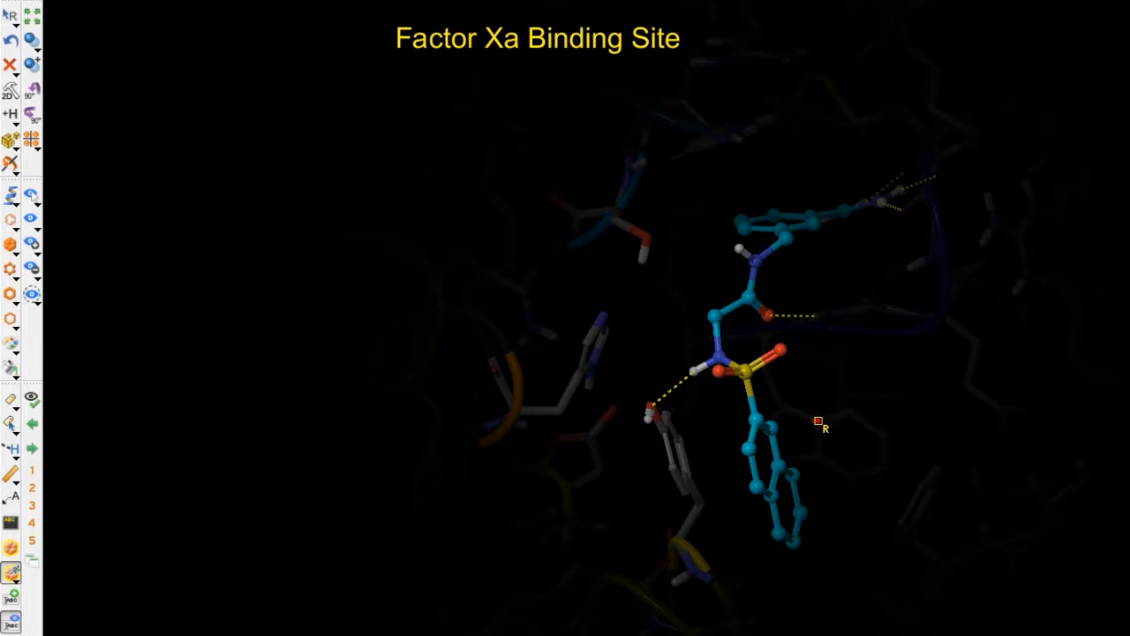
left_click(924, 487)
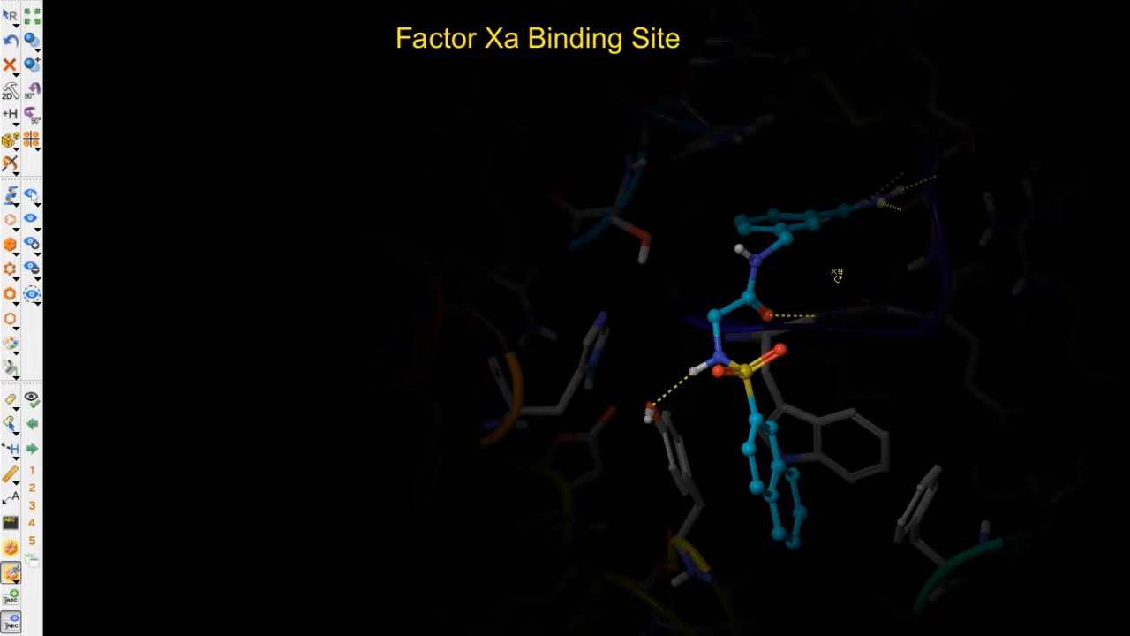
Add residue 189, hydrogen-bonded to the ligand's amidine group, to the Key Residues highlight and restore saved view 5.
left_click_drag(838, 273, 853, 345)
scroll(969, 160, "up", 4)
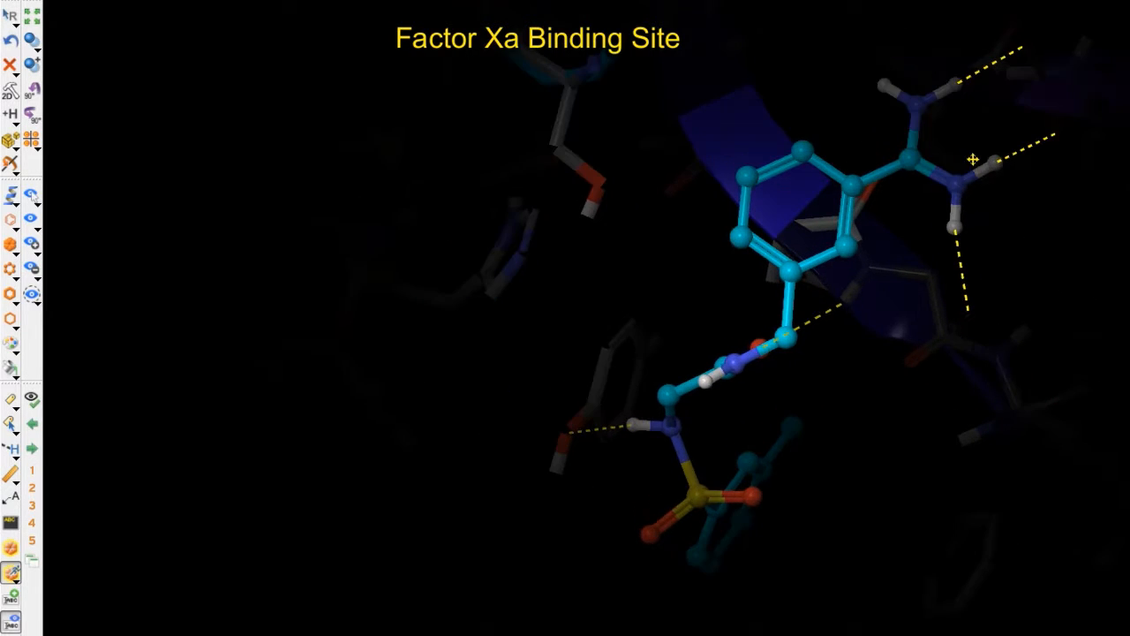
right_click_drag(970, 157, 768, 374)
left_click_drag(769, 374, 813, 314)
left_click(818, 231)
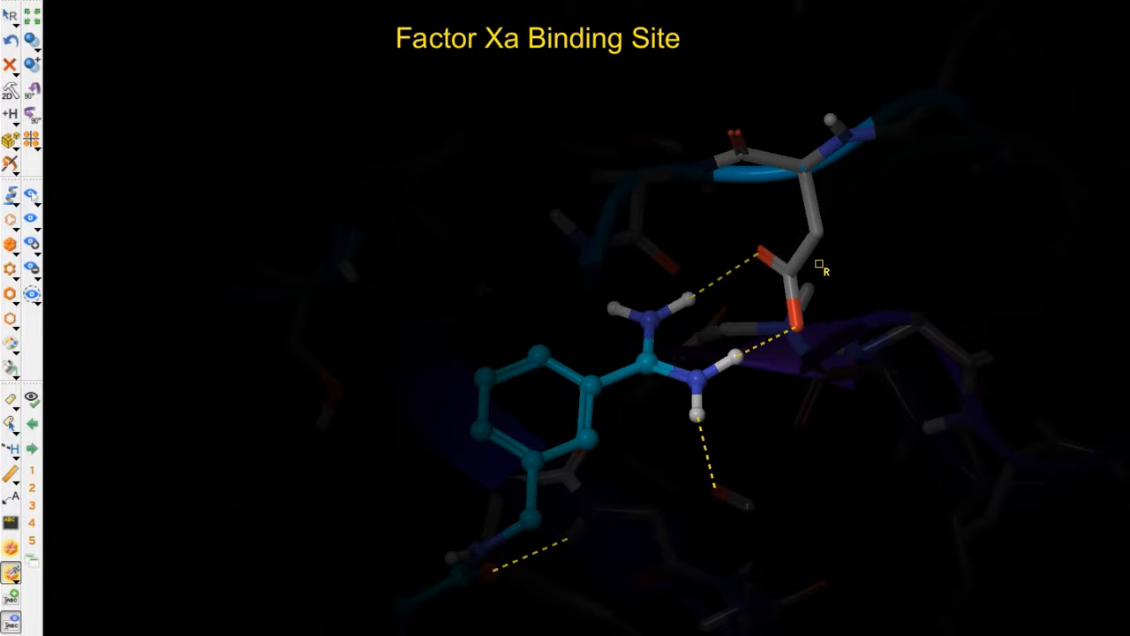
left_click(40, 536)
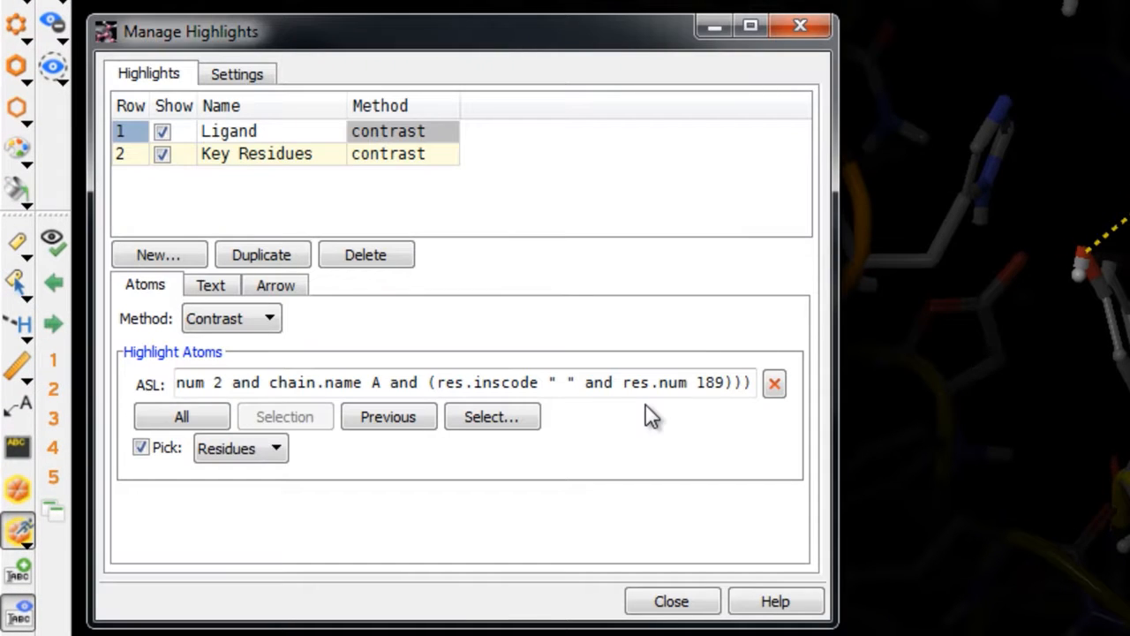
Create a third highlight named Catalytic Triad using the Silhouette method.
left_click(162, 254)
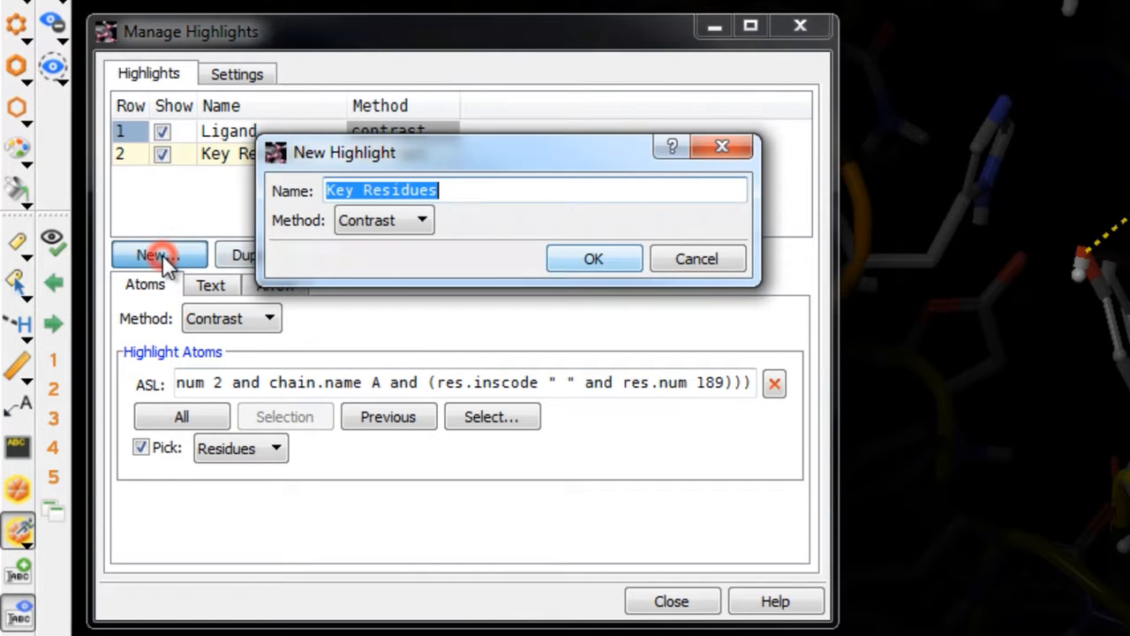
left_click_drag(481, 194, 265, 174)
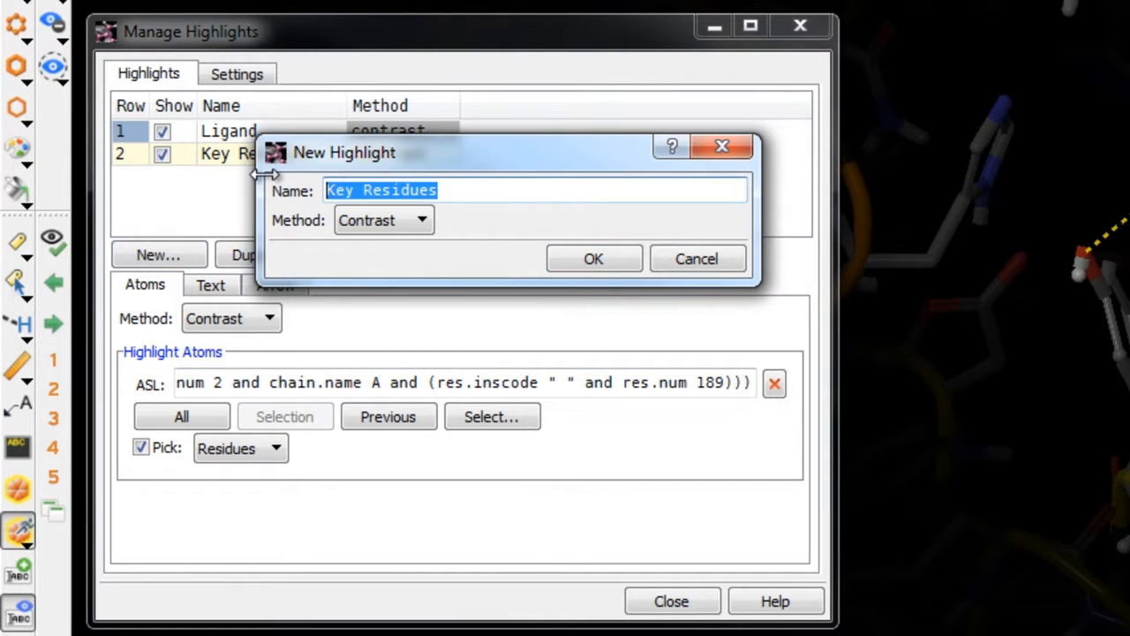
type("Catalytic Triad")
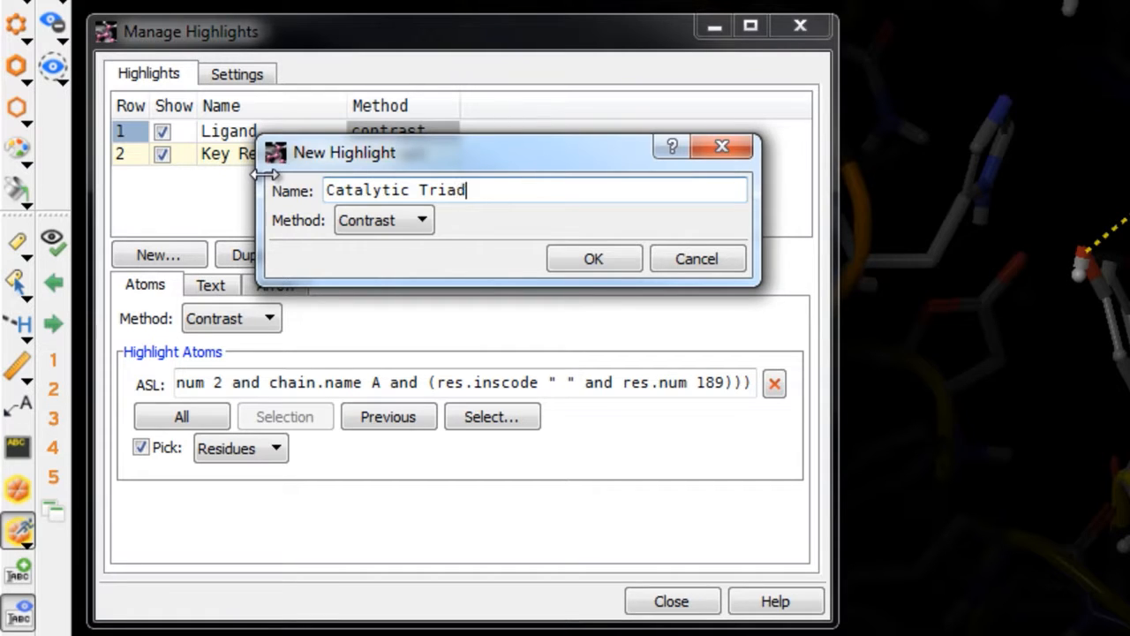
left_click(395, 219)
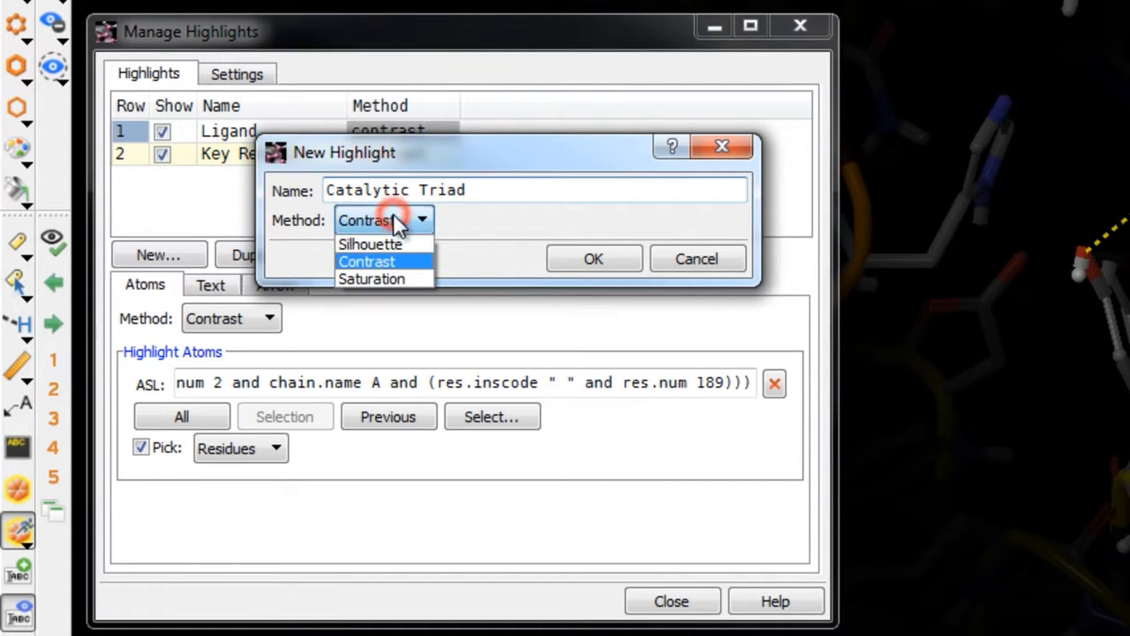
left_click(387, 243)
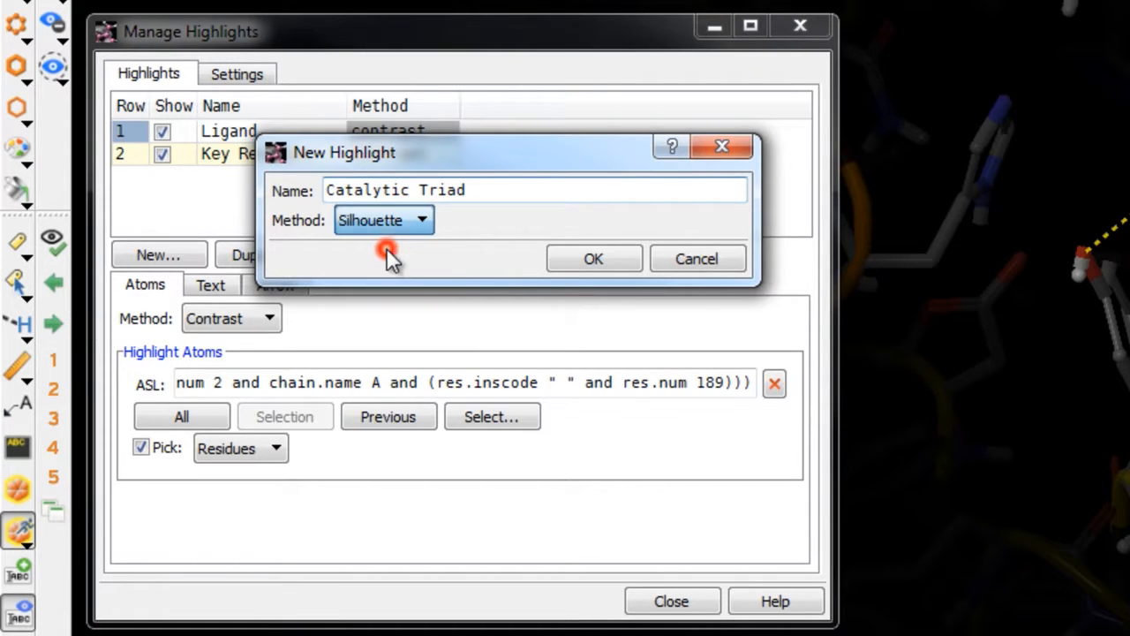
left_click(602, 260)
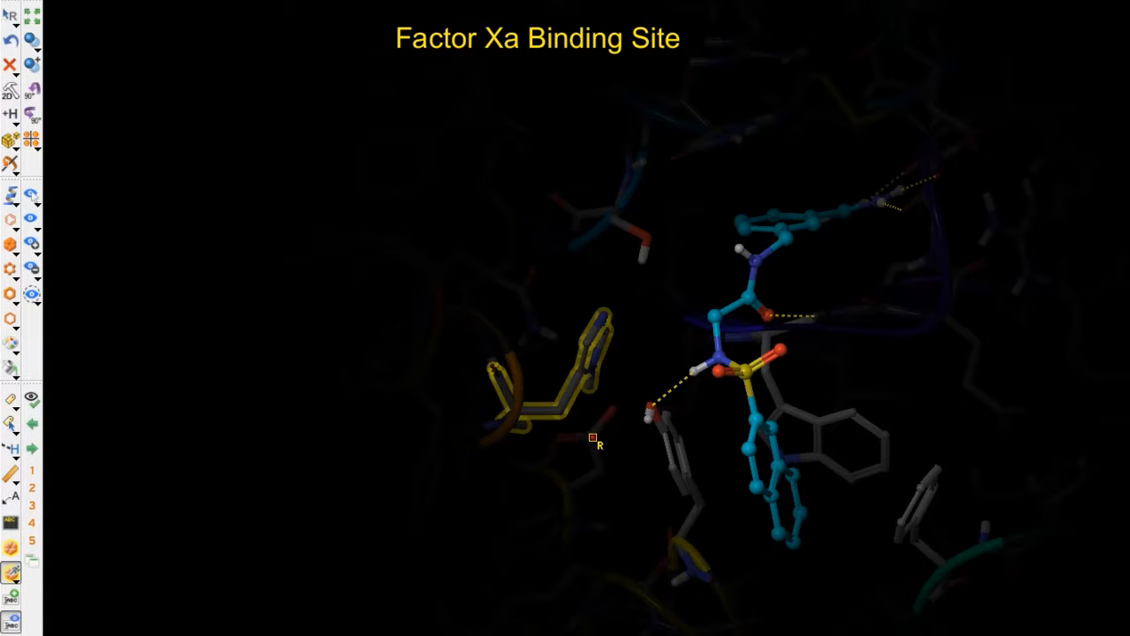
Add the imidazole residue, the hydroxyl-bearing residue above it and residue 102 to the Catalytic Triad highlight, and restore saved view 5.
left_click(593, 437)
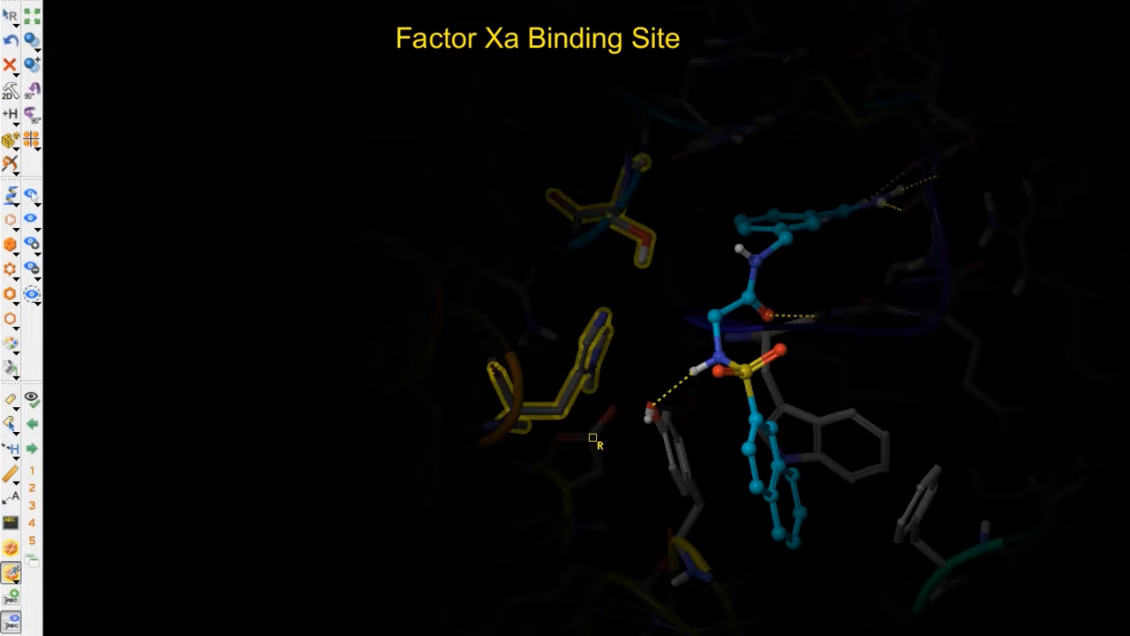
scroll(683, 356, "up", 3)
mouse_move(653, 362)
middle_mouse_down()
mouse_move(634, 371)
mouse_move(674, 379)
mouse_move(674, 333)
mouse_move(638, 364)
middle_mouse_up()
left_click(32, 540)
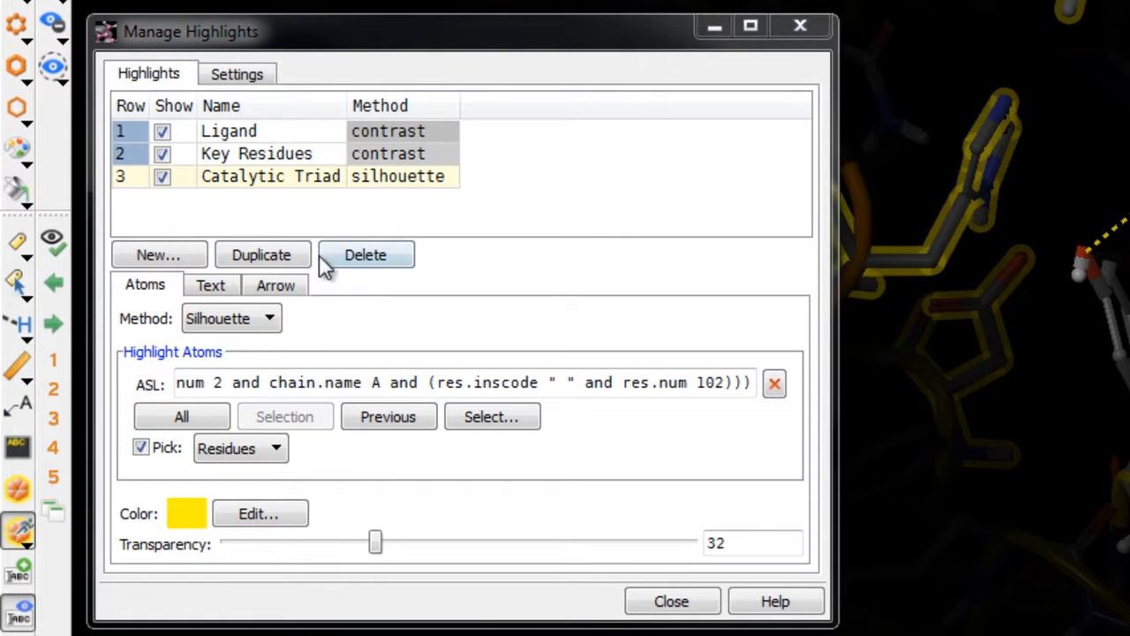
Give the Catalytic Triad highlight the text label "Catalytic Triad" and place it between the outlined imidazole and hydroxyl residues.
left_click(223, 288)
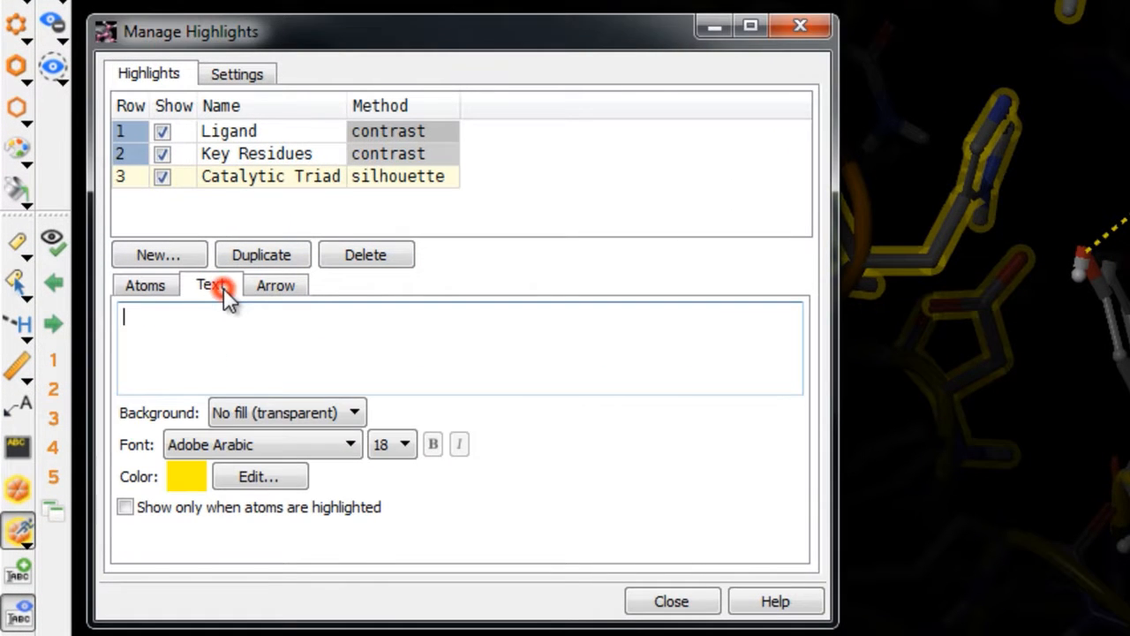
left_click(250, 328)
type("Catalytic Triad")
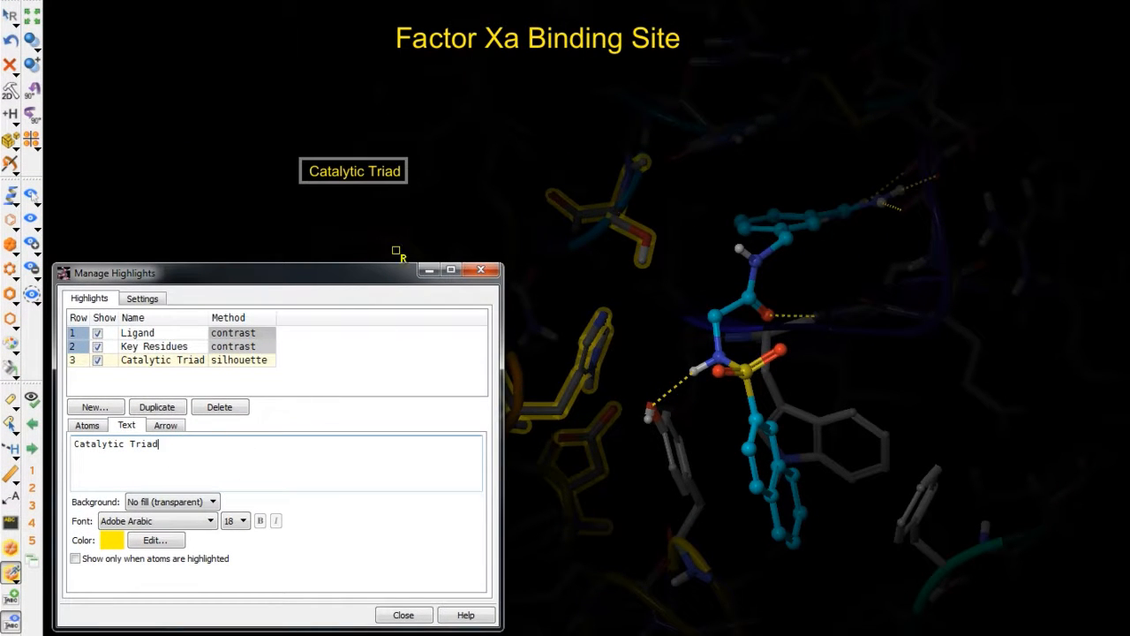
left_click_drag(371, 170, 612, 288)
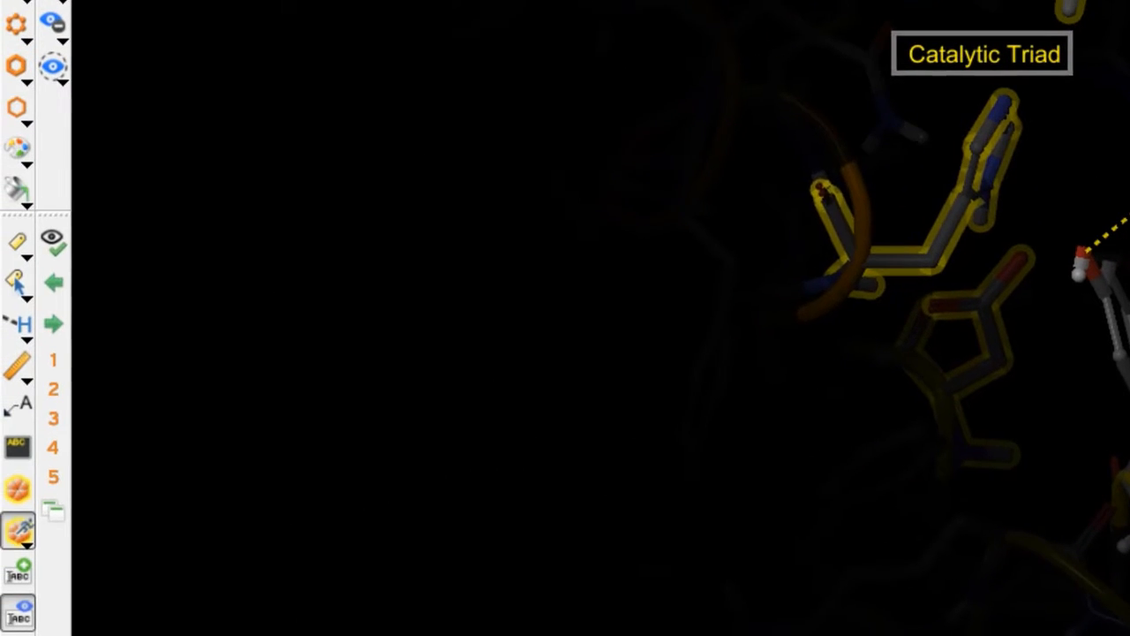
Add the text label "S4 Pocket" to the Key Residues highlight.
left_click(18, 530)
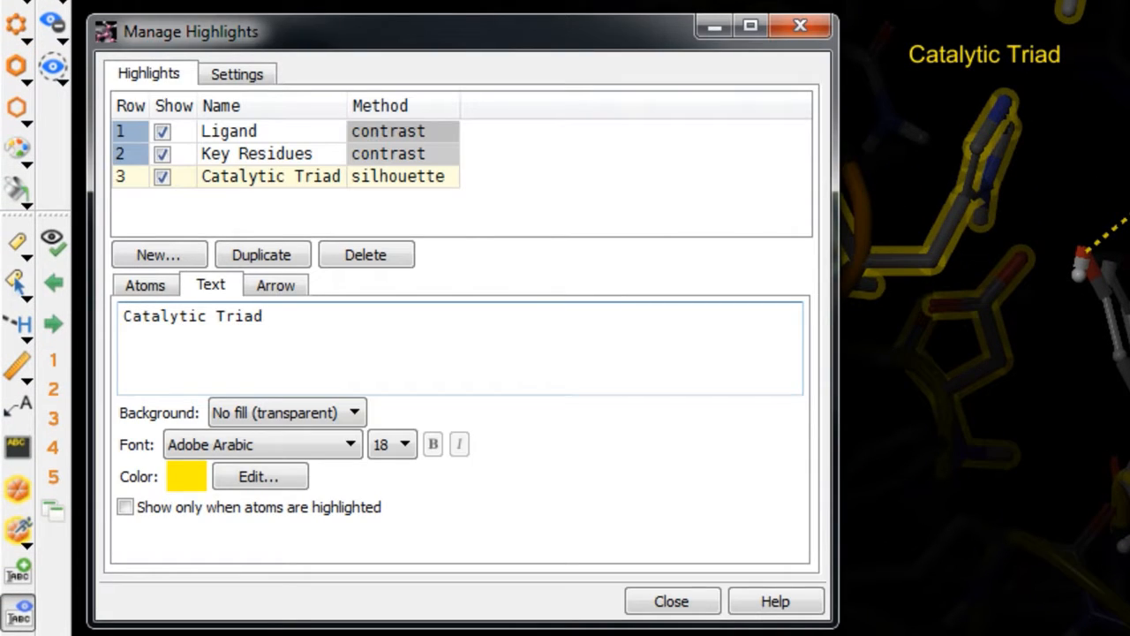
left_click(238, 152)
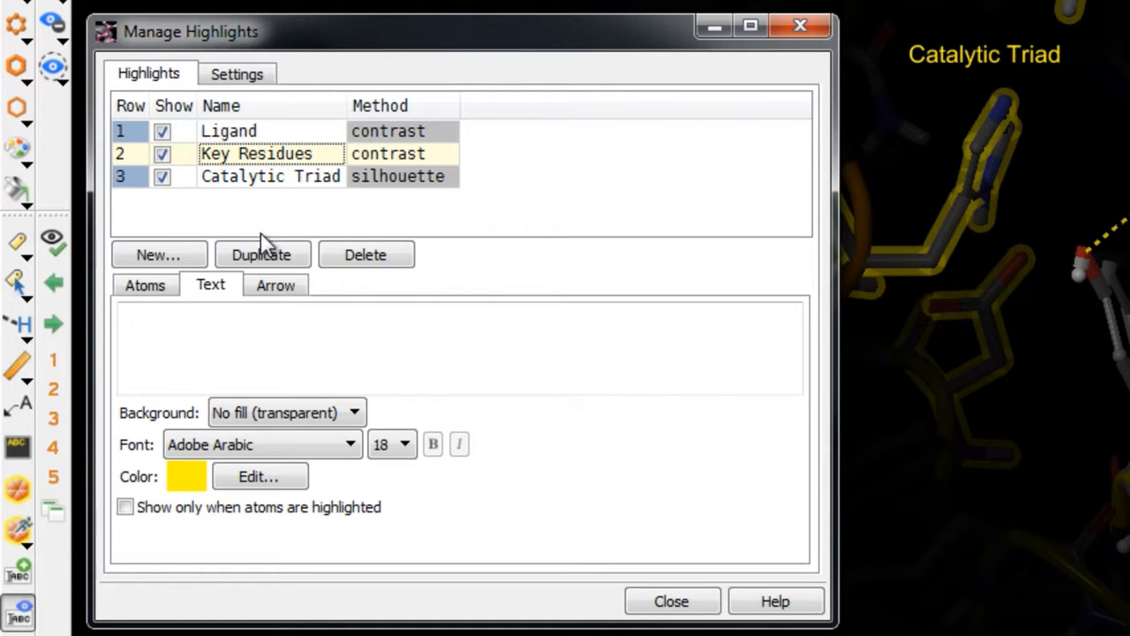
left_click(245, 323)
type("S4")
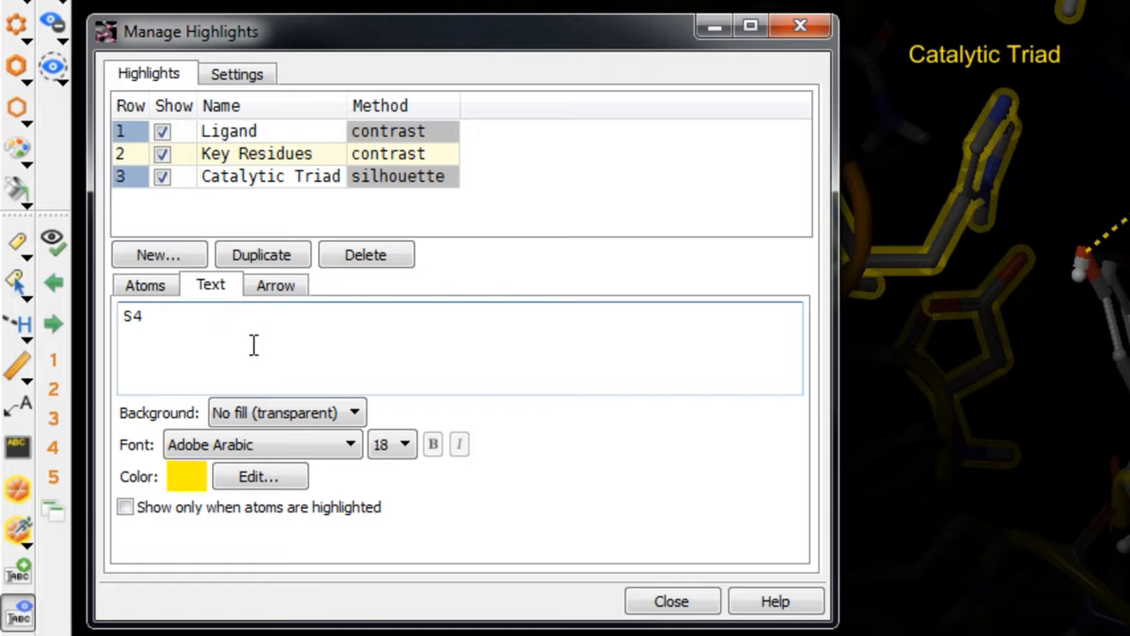
type(" Pocket")
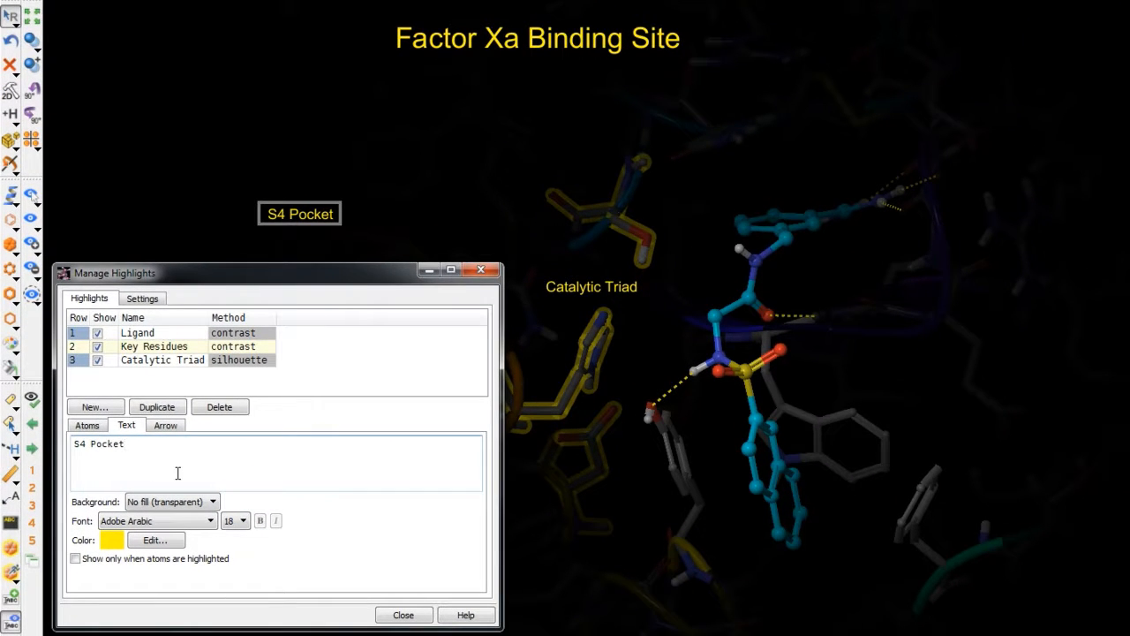
Set the S4 Pocket label's text colour to light cyan (170, 255, 255).
left_click(152, 539)
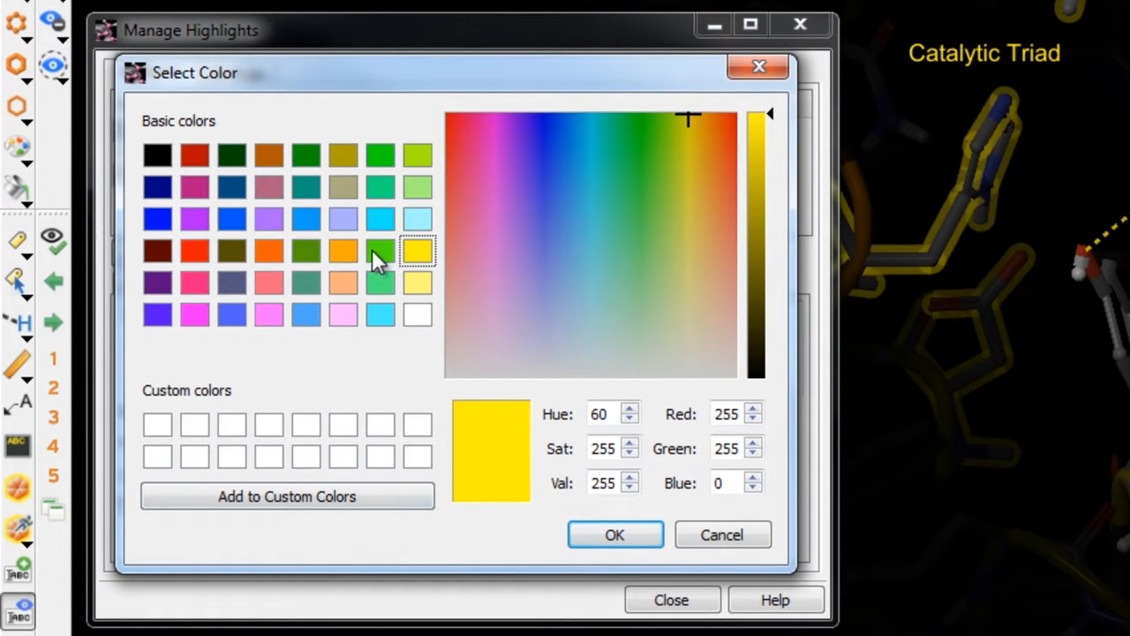
left_click(418, 219)
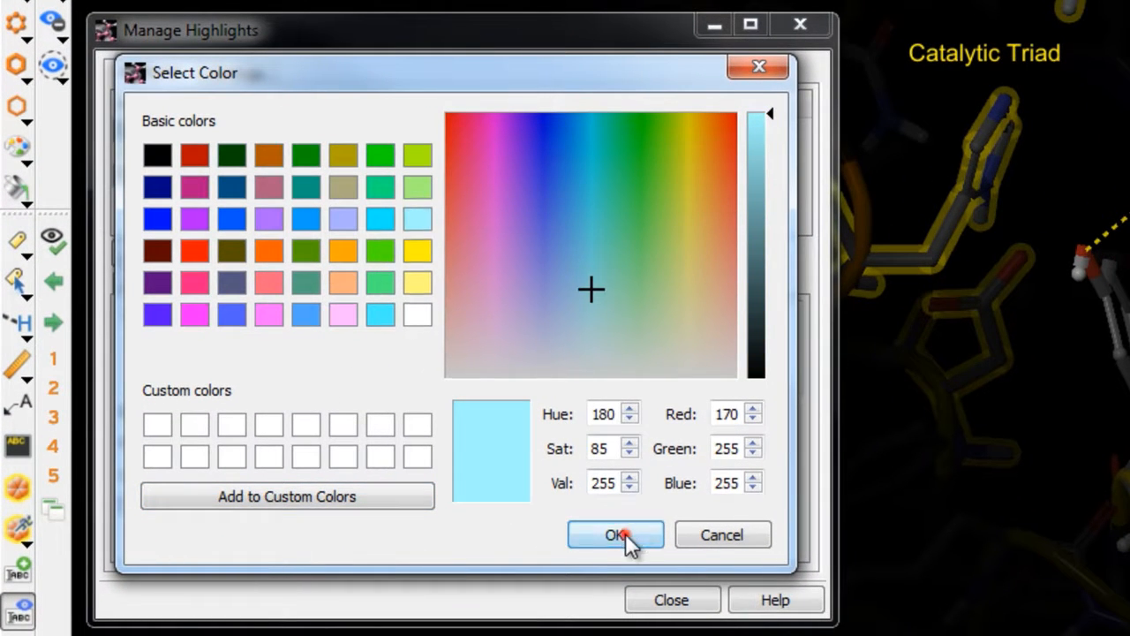
left_click(623, 535)
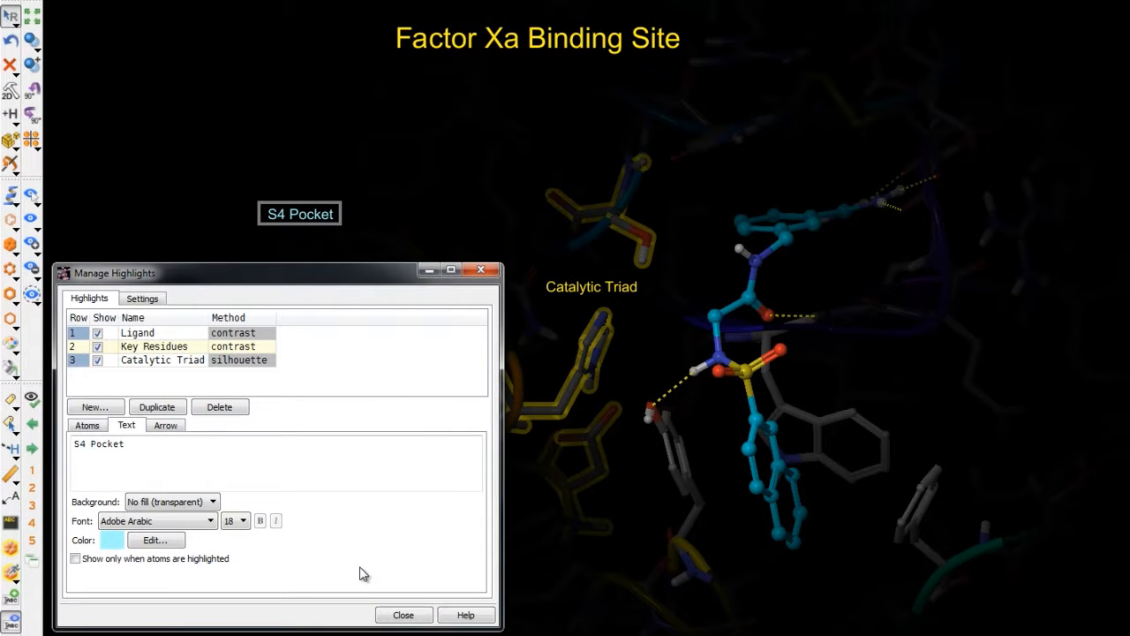